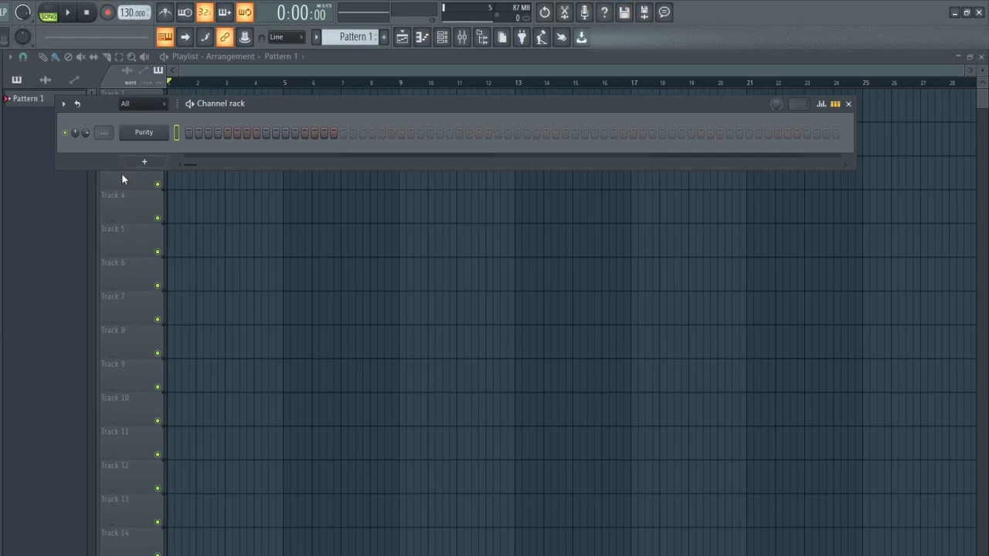
# Step: Switch playback to pattern mode and place a one-bar F#6 note in bar 1 of Purity's piano roll
pyautogui.press('l')
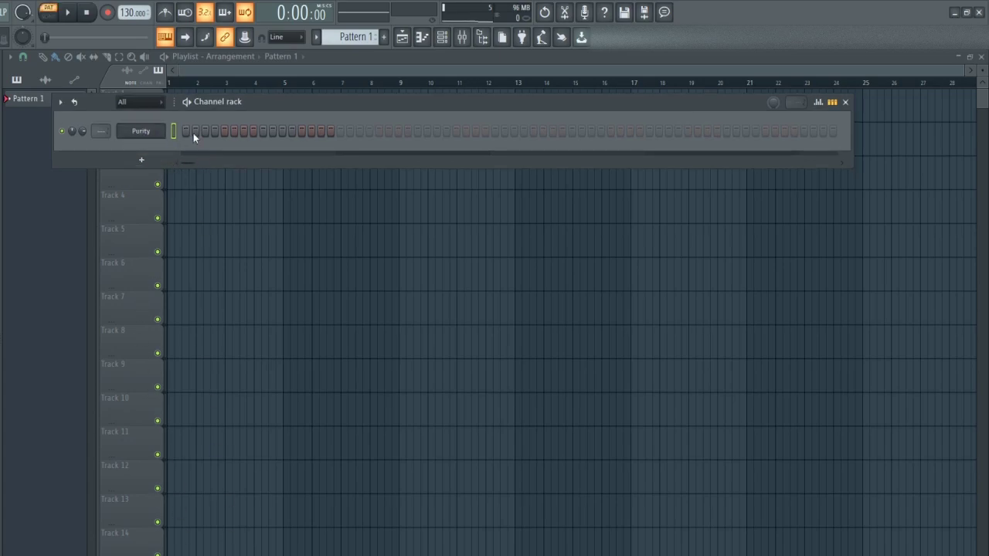
pyautogui.press('F7')
pyautogui.click(90, 291)
pyautogui.moveTo(90, 292); pyautogui.dragTo(25, 225)
pyautogui.click(61, 226)
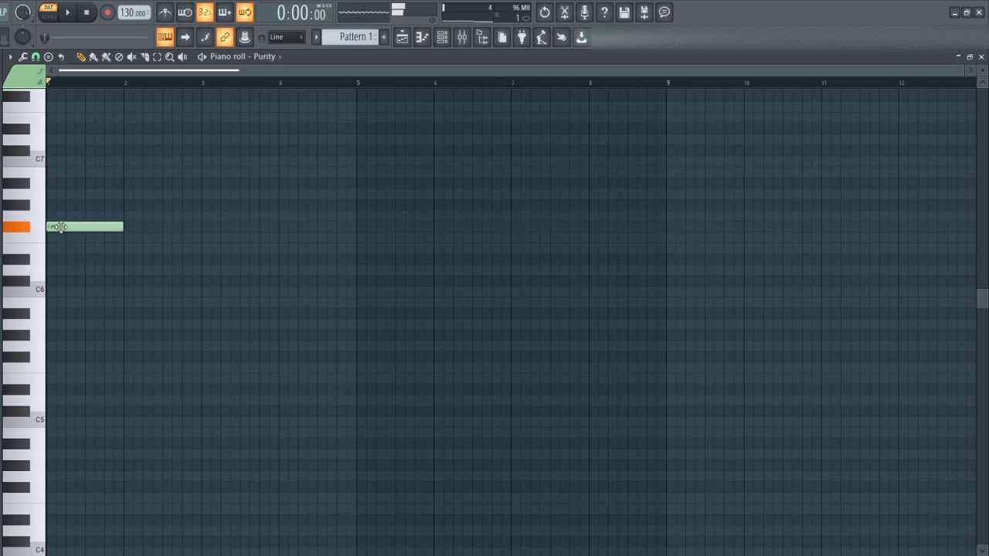
# Step: Continue the melody with one-bar notes A6 in bar 2, E6 in bar 3 and D6 in bar 4
pyautogui.moveTo(127, 203); pyautogui.dragTo(124, 187)
pyautogui.click(74, 228)
pyautogui.click(34, 196)
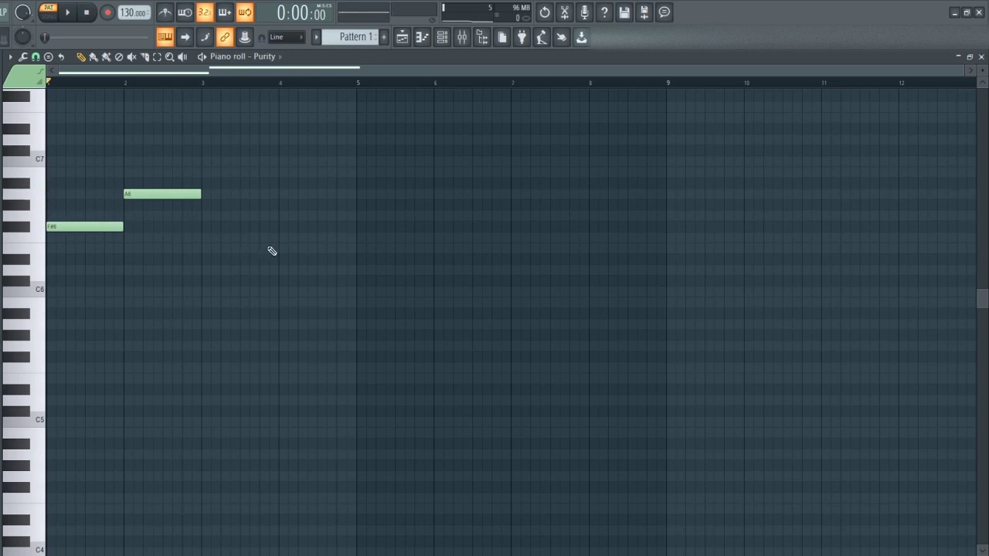
pyautogui.click(210, 270)
pyautogui.moveTo(210, 271); pyautogui.dragTo(203, 247)
pyautogui.click(221, 250)
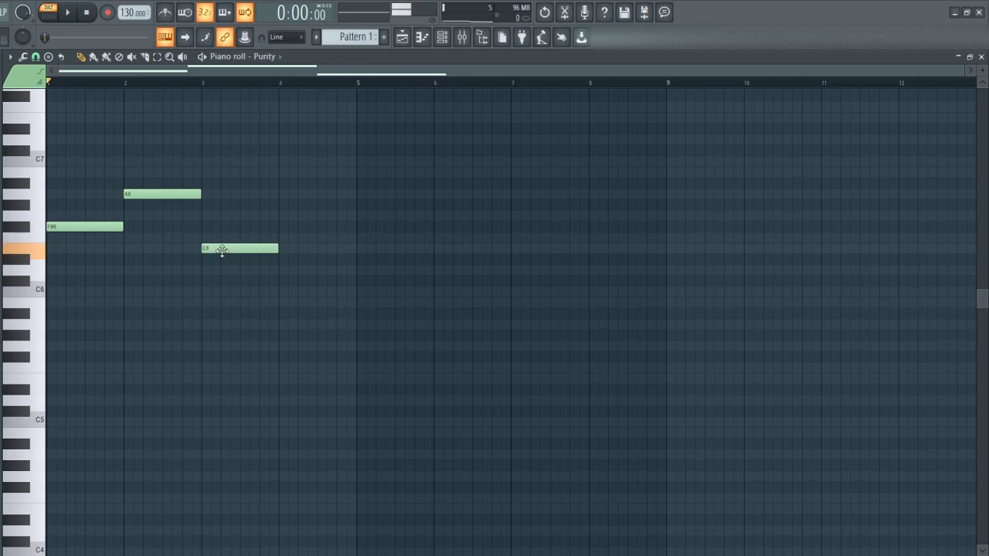
pyautogui.click(280, 270)
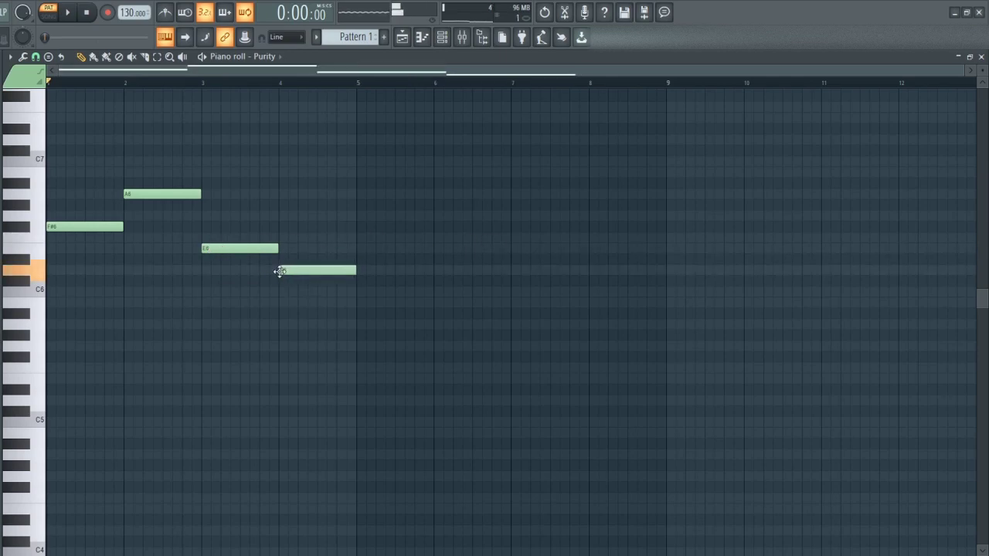
# Step: Audition the four melody notes one after another
pyautogui.click(83, 229)
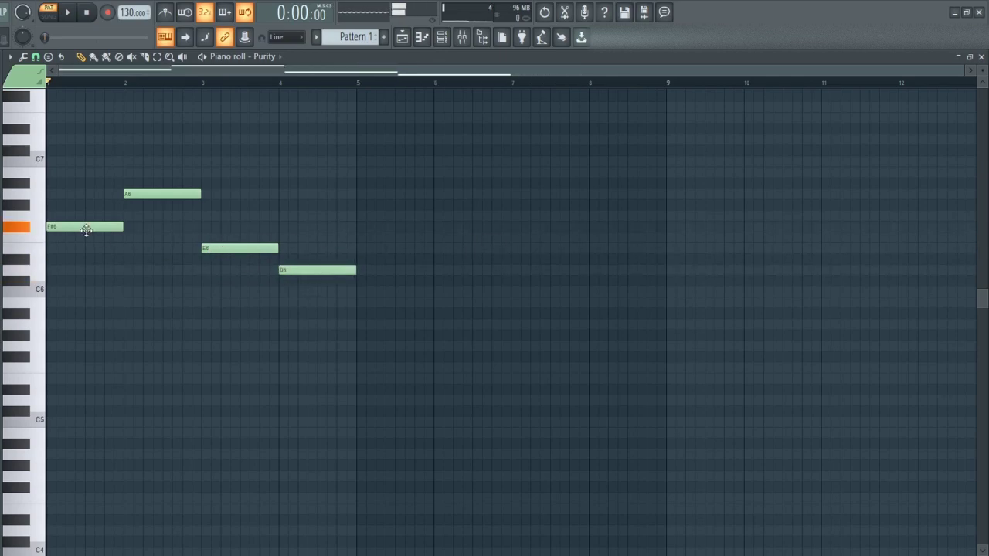
pyautogui.click(143, 193)
pyautogui.click(236, 248)
pyautogui.click(295, 271)
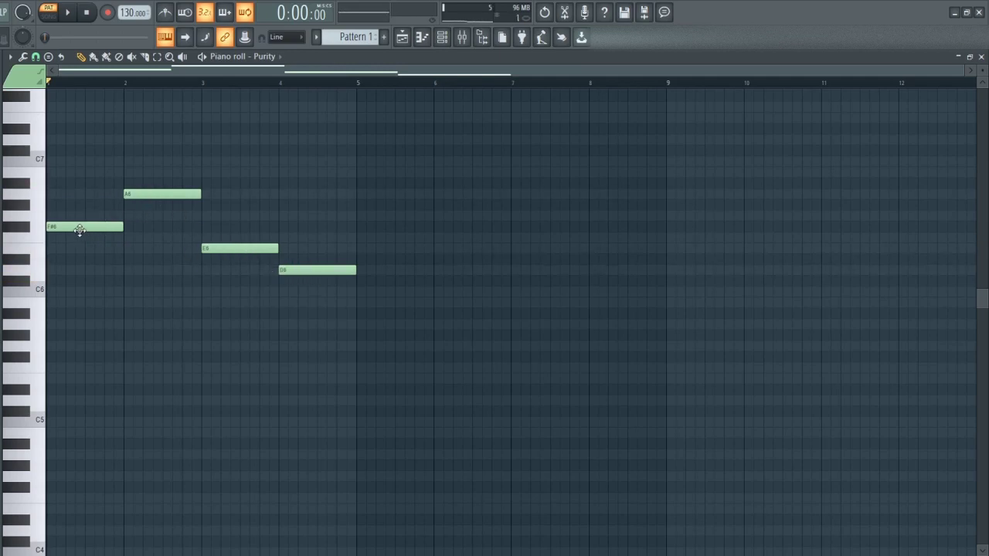
# Step: Build the bar 1 chord by adding D6, B5 and G5 below the F#6 note
pyautogui.click(77, 270)
pyautogui.moveTo(82, 313)
pyautogui.mouseDown()
pyautogui.moveTo(16, 311)
pyautogui.moveTo(6, 300)
pyautogui.mouseUp()
pyautogui.moveTo(87, 334); pyautogui.dragTo(9, 361)
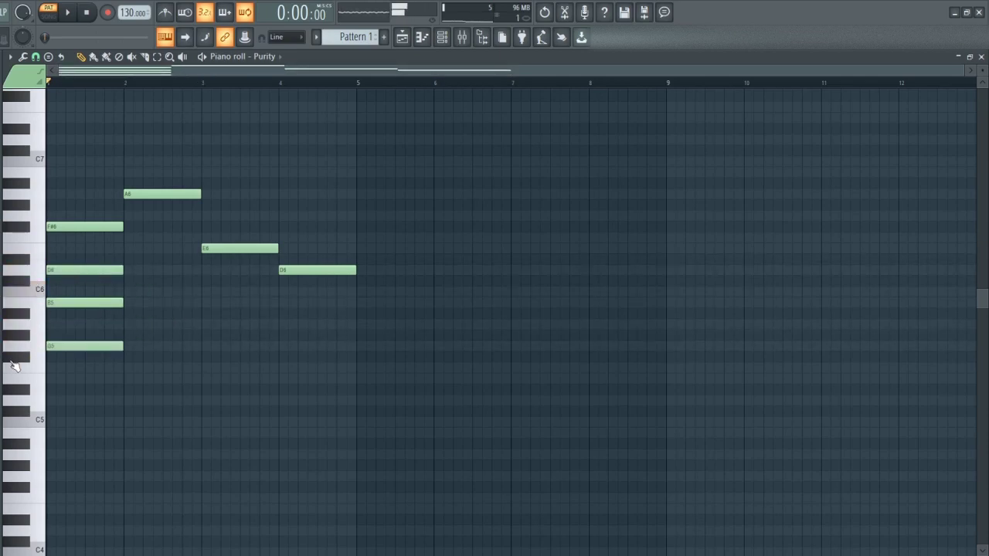
# Step: Build the bar 2 chord by adding F#6, D6 and B5 below the A6 note
pyautogui.click(129, 193)
pyautogui.click(127, 226)
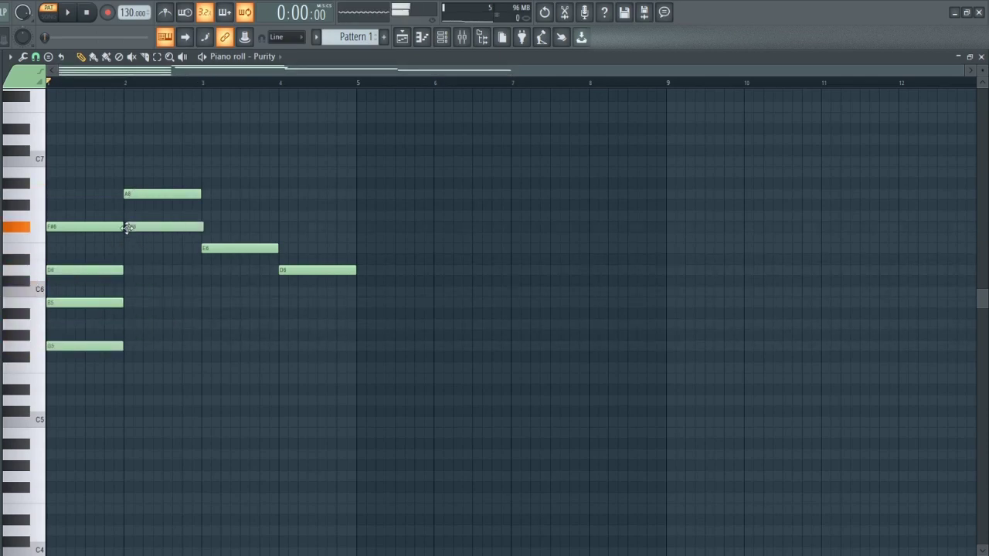
pyautogui.click(126, 269)
pyautogui.click(144, 304)
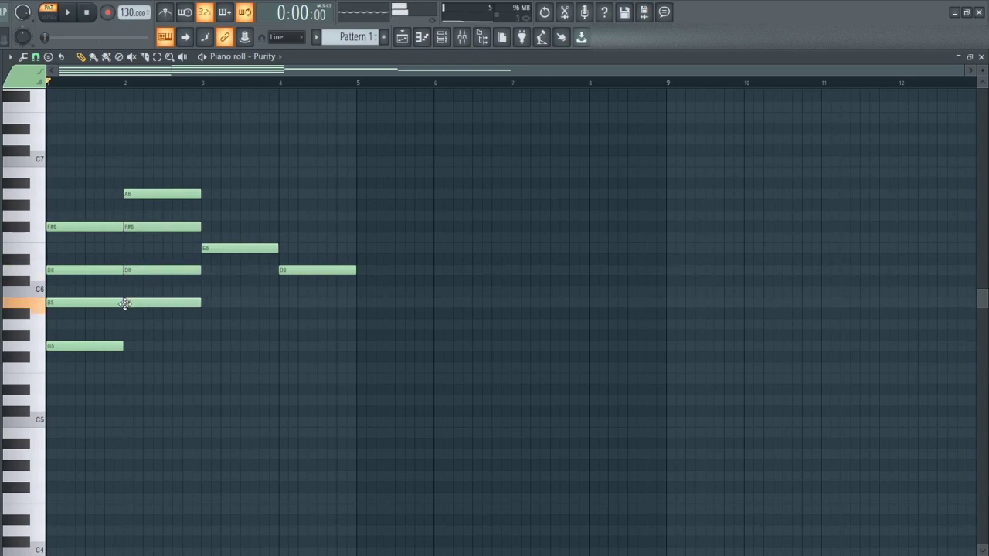
# Step: Add C#6, A5 and F#5 below the E6 note in bar 3, and an F#5 note in bar 4
pyautogui.click(202, 249)
pyautogui.moveTo(207, 292); pyautogui.dragTo(206, 280)
pyautogui.click(202, 325)
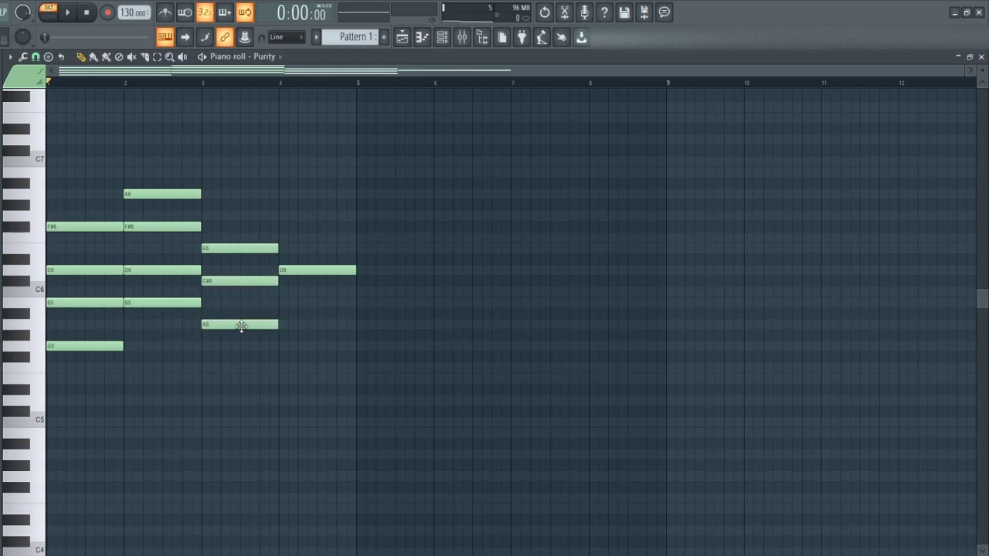
pyautogui.moveTo(280, 343); pyautogui.dragTo(279, 367)
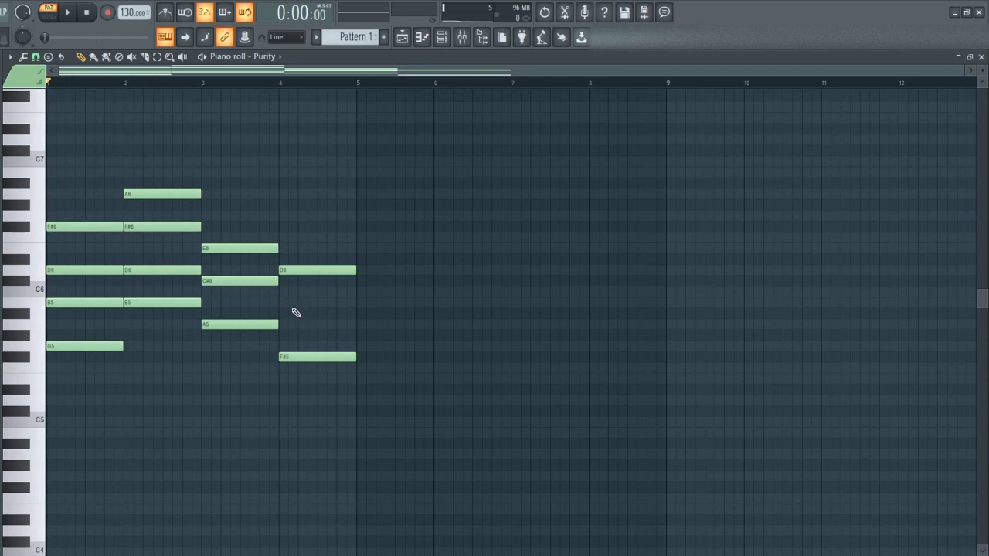
pyautogui.click(208, 281)
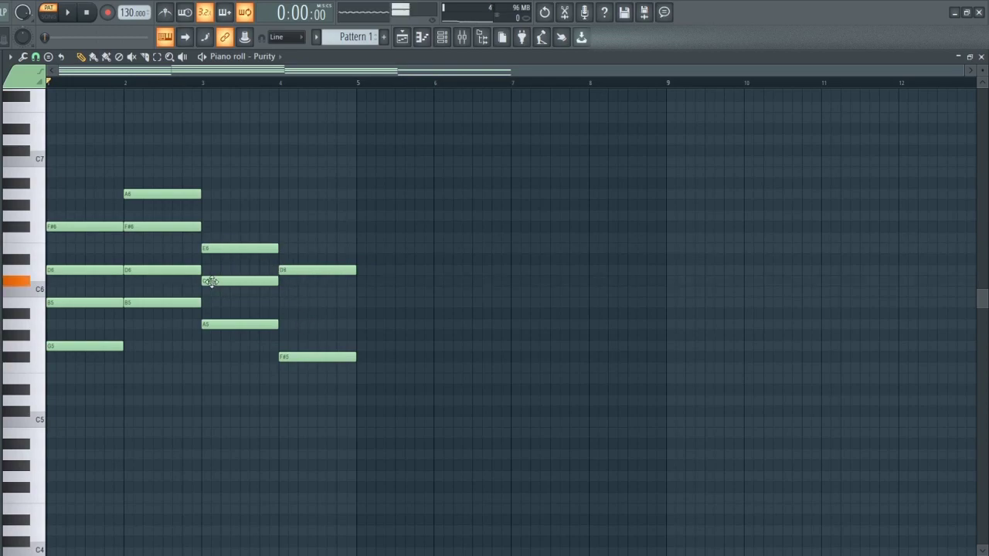
pyautogui.click(219, 320)
pyautogui.moveTo(202, 347); pyautogui.dragTo(201, 365)
# Step: Complete the bar 4 chord by adding B5 and G5 and lowering its F#5 note to E5
pyautogui.click(286, 270)
pyautogui.click(282, 303)
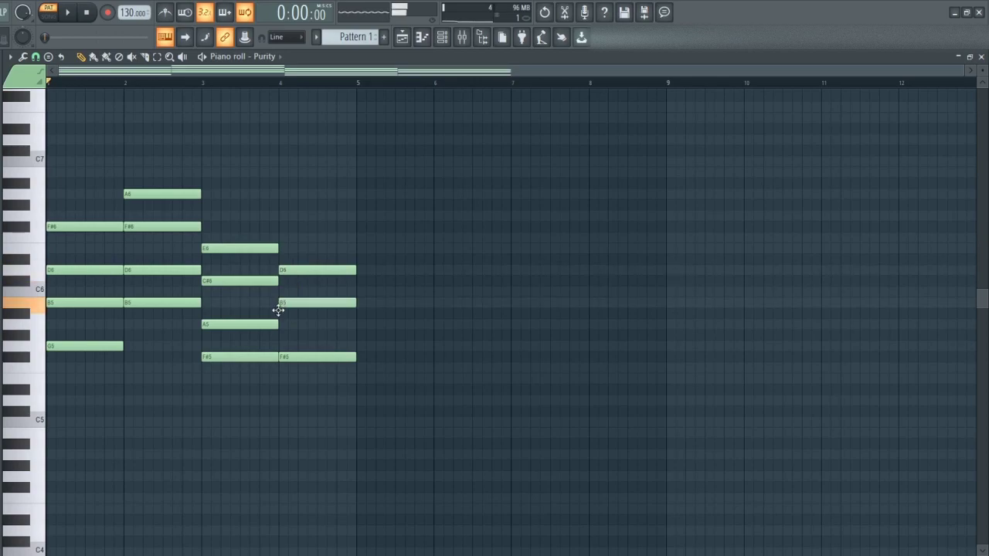
pyautogui.click(283, 344)
pyautogui.moveTo(283, 357); pyautogui.dragTo(285, 379)
# Step: Duplicate the four-bar chord progression into bars 5 to 8 and play the pattern
pyautogui.moveTo(344, 426); pyautogui.dragTo(106, 168)
pyautogui.hotkey('ctrl', 'b')
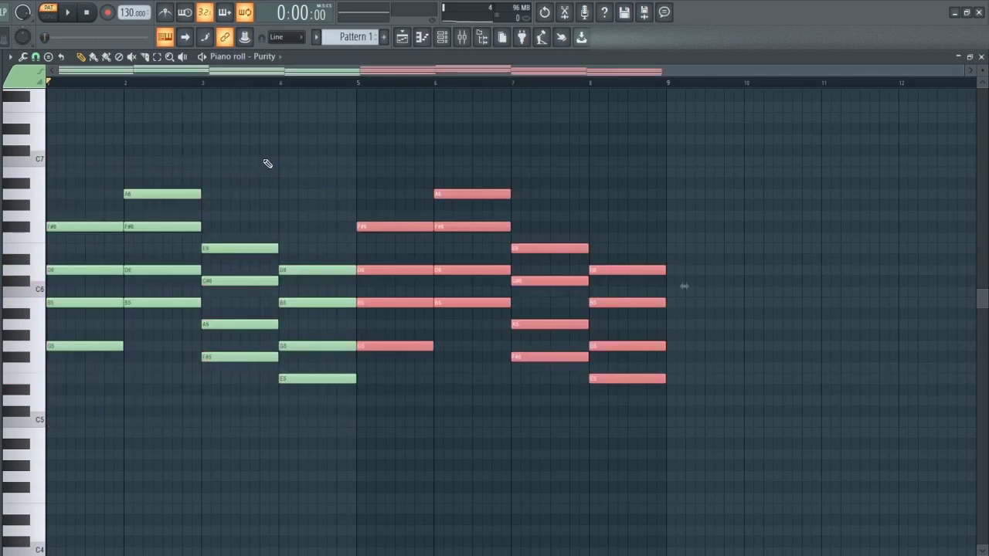
pyautogui.press('space')
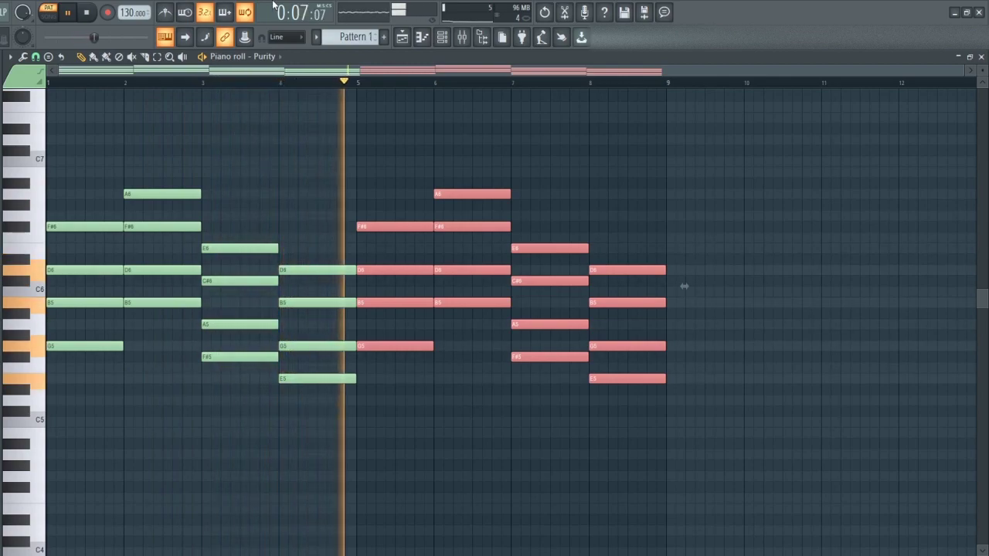
# Step: Filter the Hive preset browser by the Pads category with the Soundscape tag
pyautogui.click(447, 37)
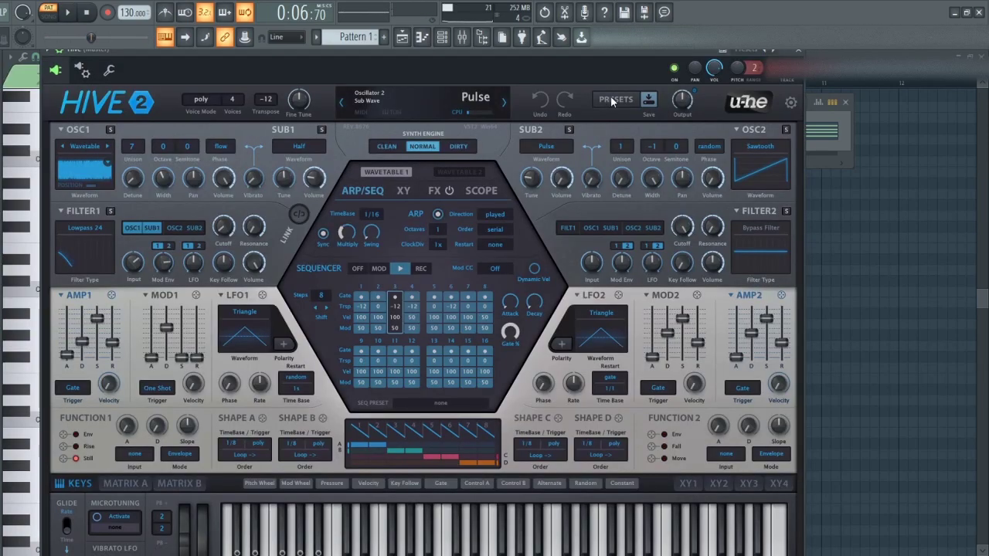
pyautogui.click(615, 98)
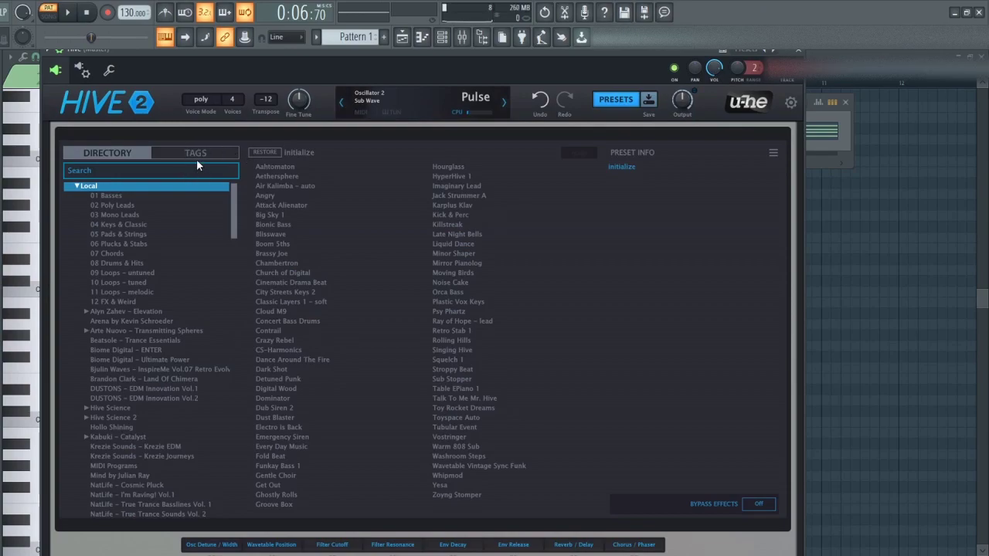
pyautogui.click(193, 153)
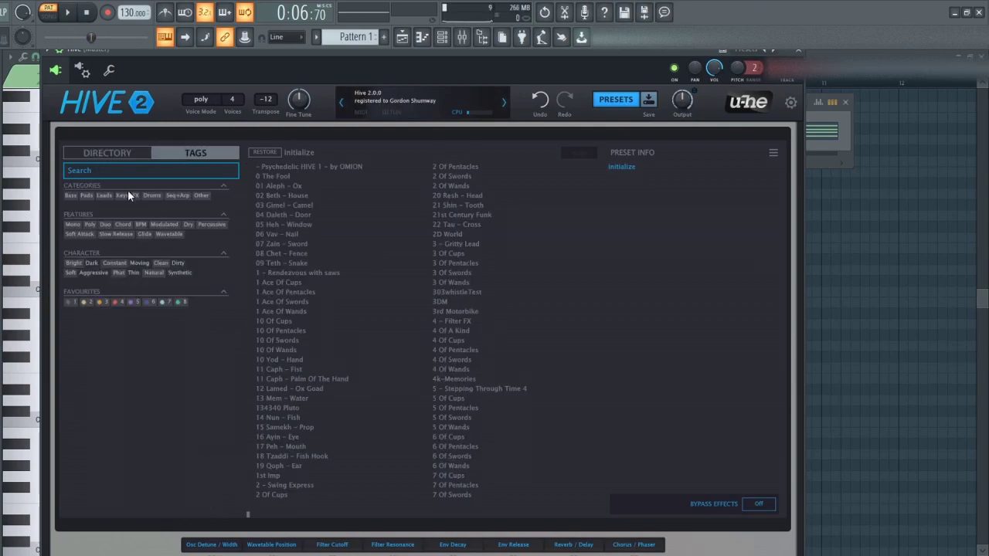
pyautogui.click(86, 195)
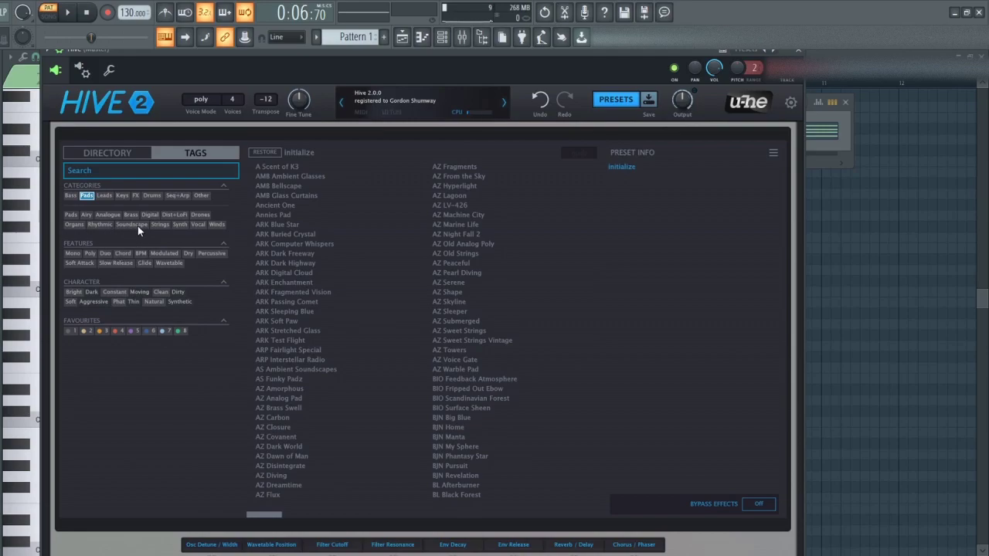
pyautogui.click(135, 224)
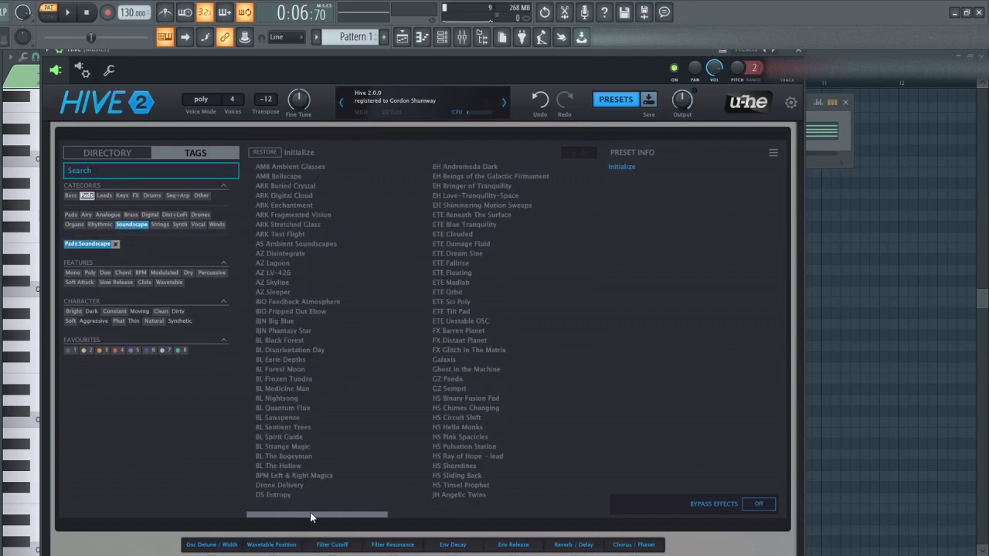
# Step: Load the HS Sliding Back preset in Hive, close the plugin and play the pattern
pyautogui.moveTo(308, 512); pyautogui.dragTo(379, 509)
pyautogui.scroll(2, 291, 494)
pyautogui.click(462, 475)
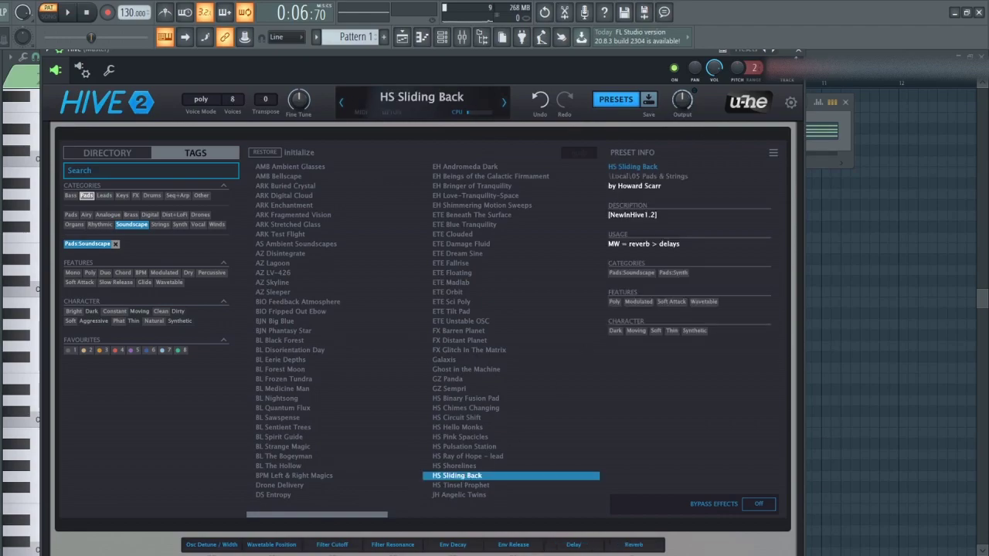
pyautogui.click(801, 51)
pyautogui.press('space')
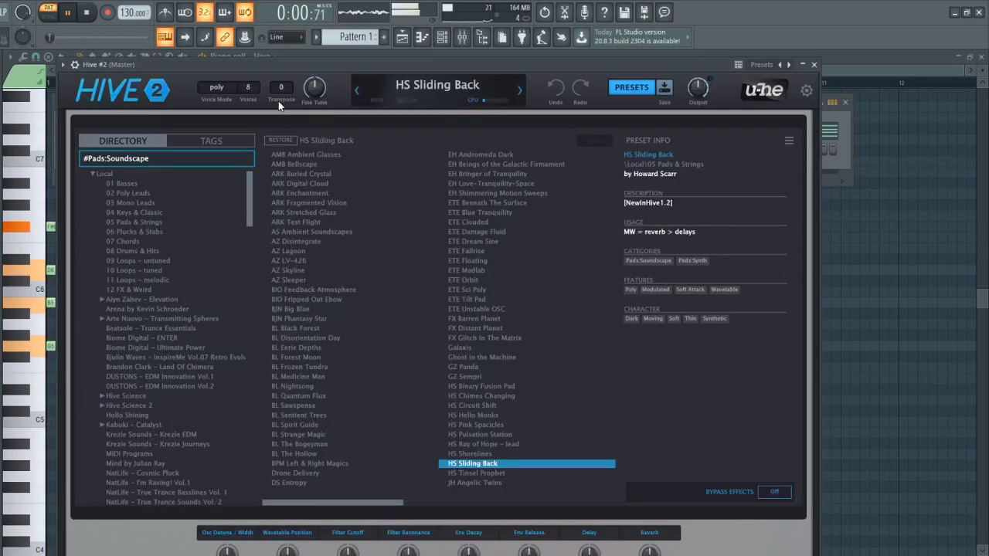
# Step: Filter the Hive #2 presets by the Keys category and remove the Pads:Soundscape tag
pyautogui.click(191, 140)
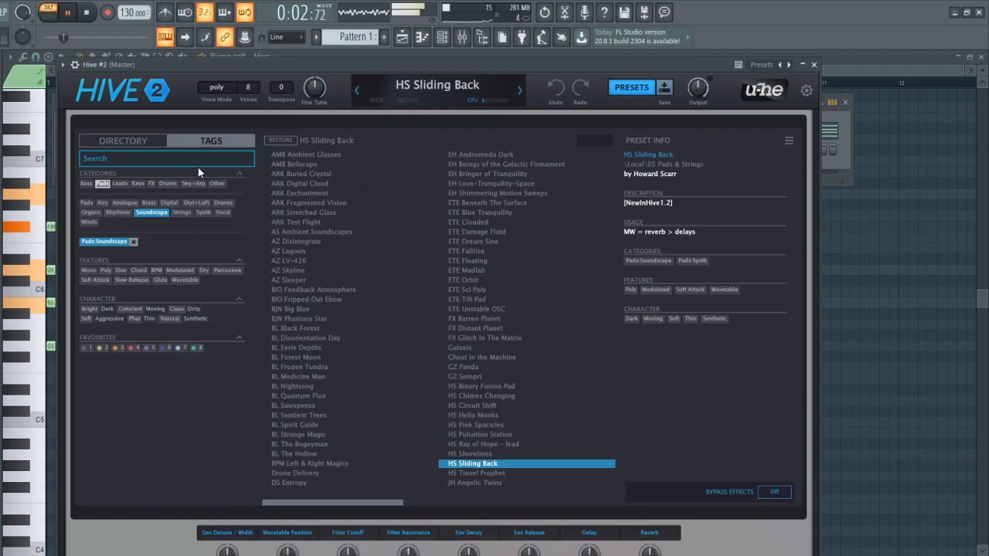
pyautogui.click(138, 183)
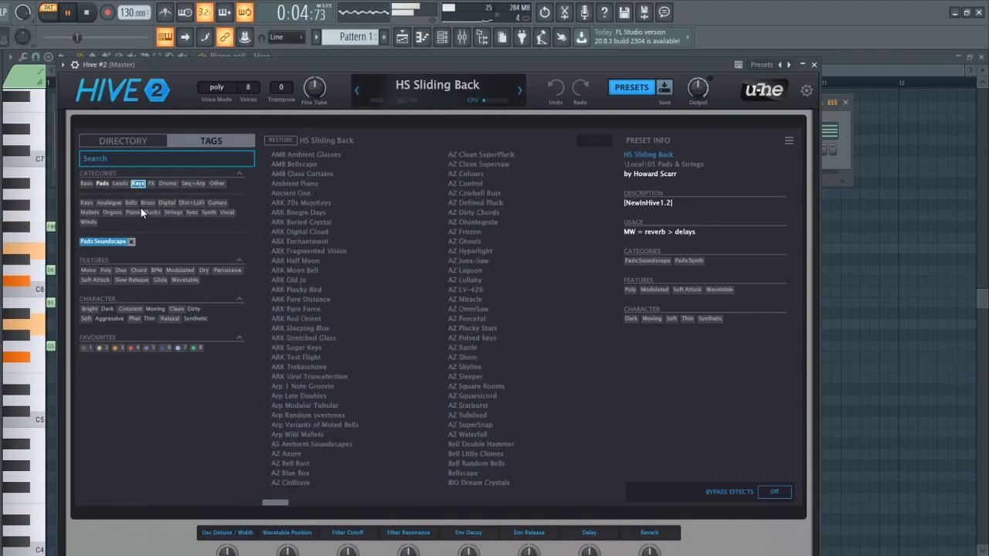
pyautogui.click(131, 242)
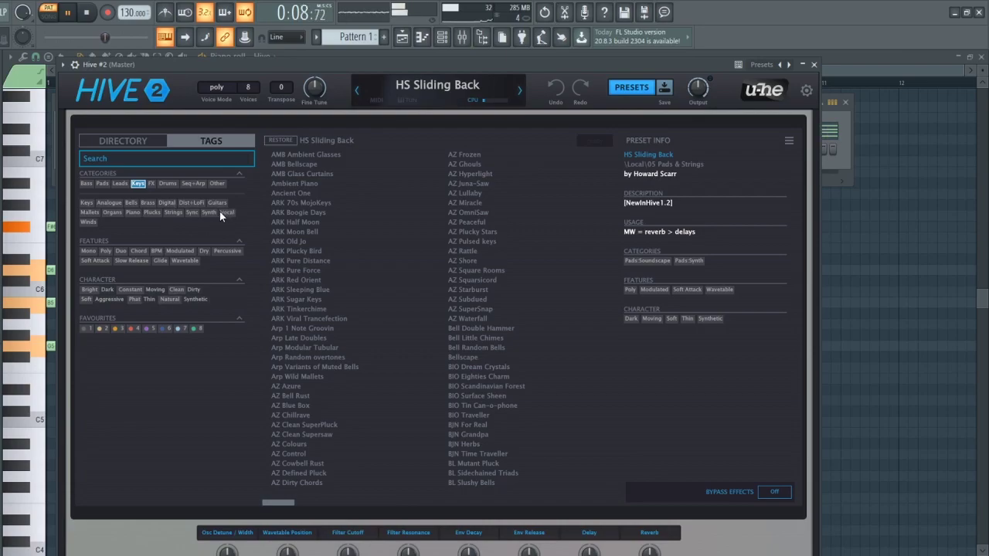
# Step: Load the Key Stick & Hold preset from the Hollo Shining folder into Hive #2, dismiss the missing-file notice and close the plugin
pyautogui.click(130, 141)
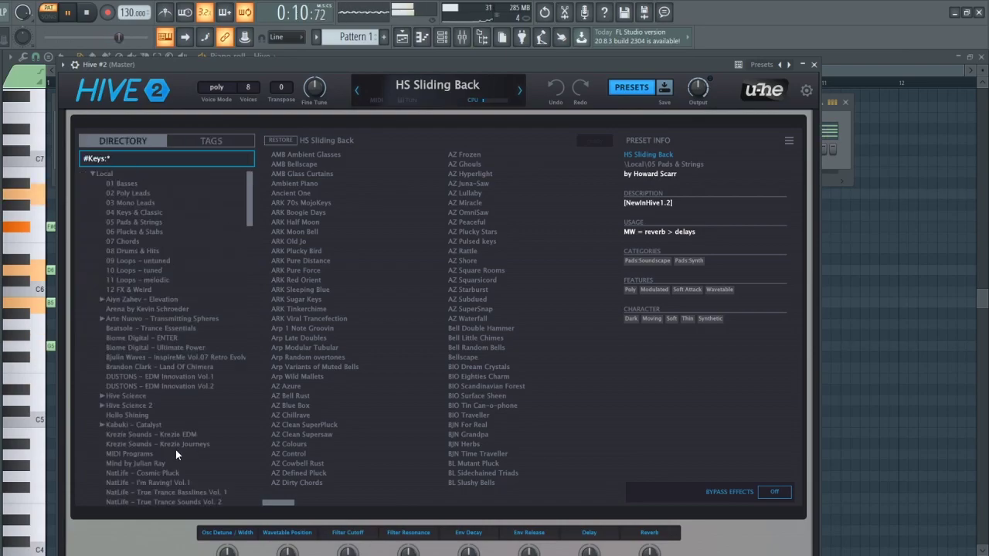
pyautogui.click(132, 414)
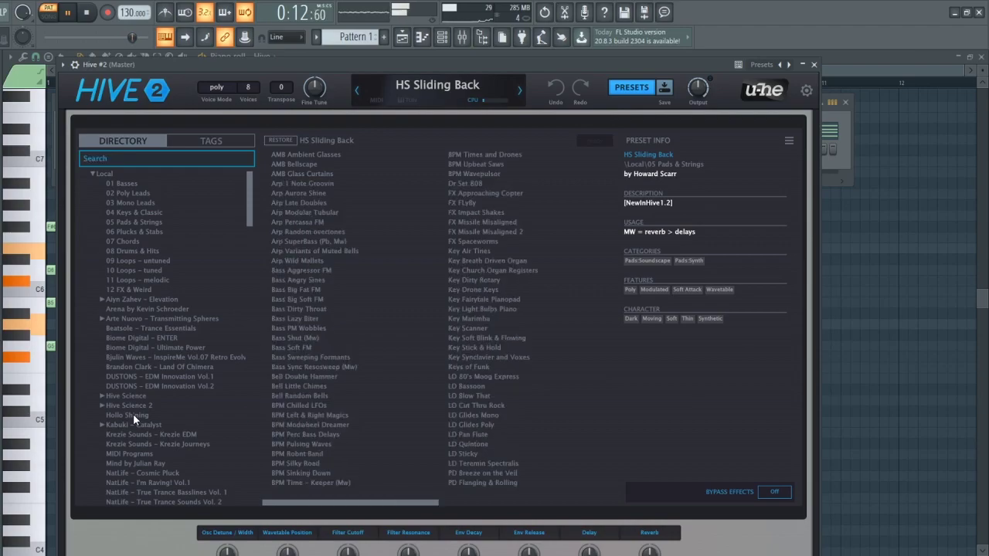
pyautogui.click(475, 348)
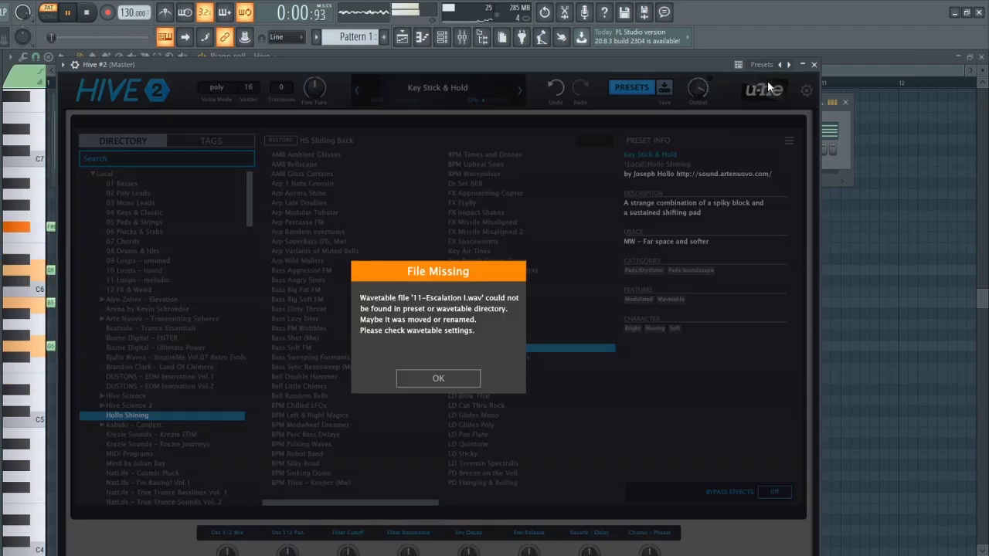
pyautogui.click(458, 378)
pyautogui.click(813, 64)
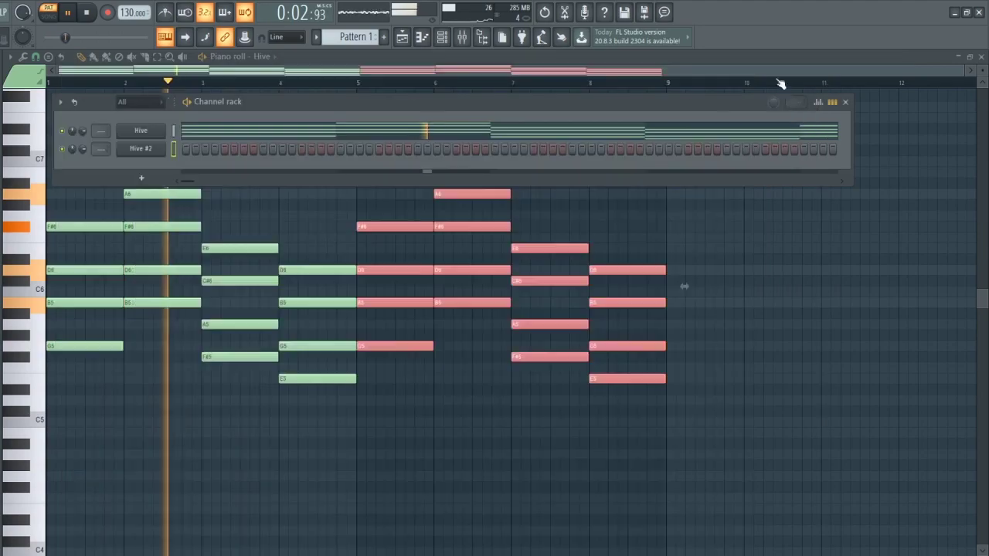
# Step: Paste the Hive chord notes into the Hive #2 channel and transpose all of them down one octave
pyautogui.click(175, 150)
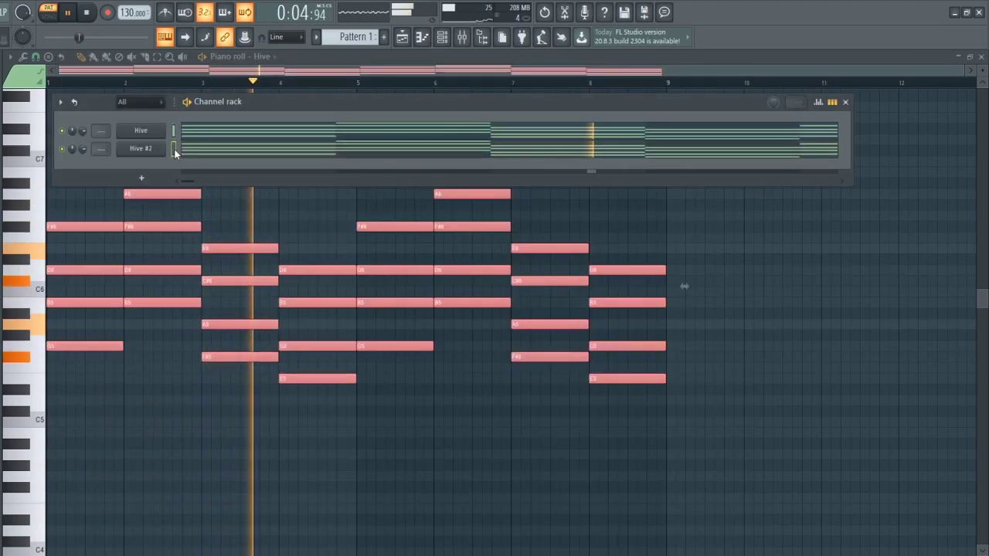
pyautogui.click(221, 152)
pyautogui.moveTo(663, 458); pyautogui.dragTo(48, 123)
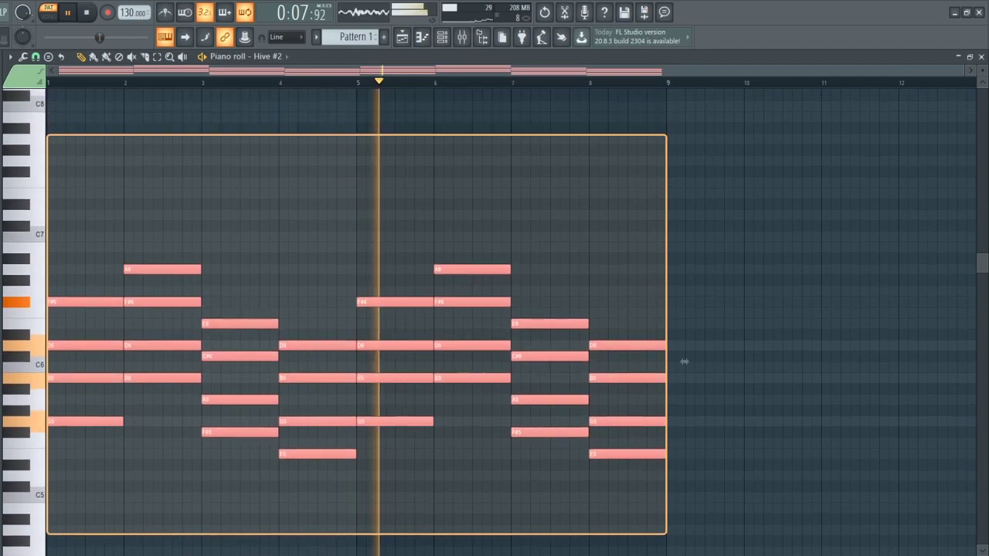
pyautogui.hotkey('ctrl', 'Down')
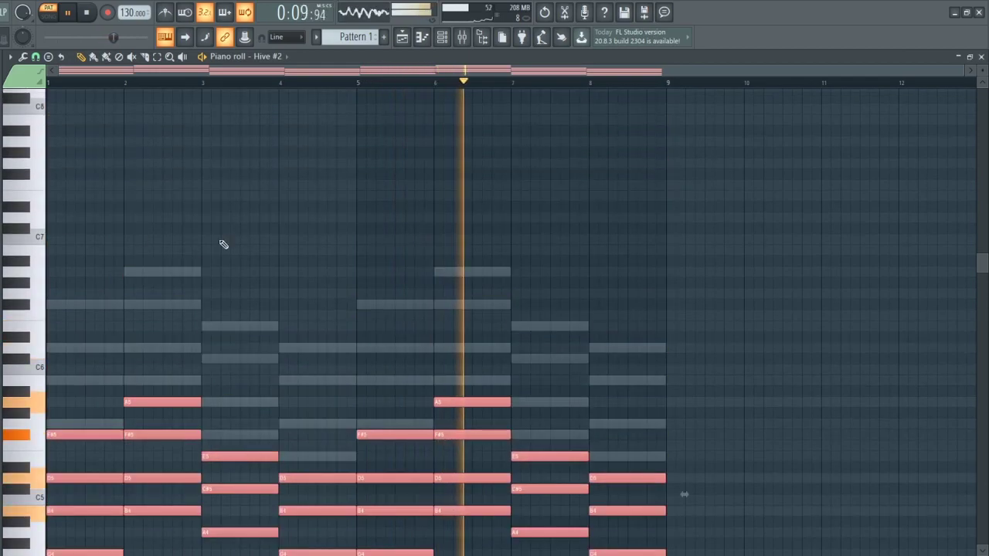
pyautogui.press('F6')
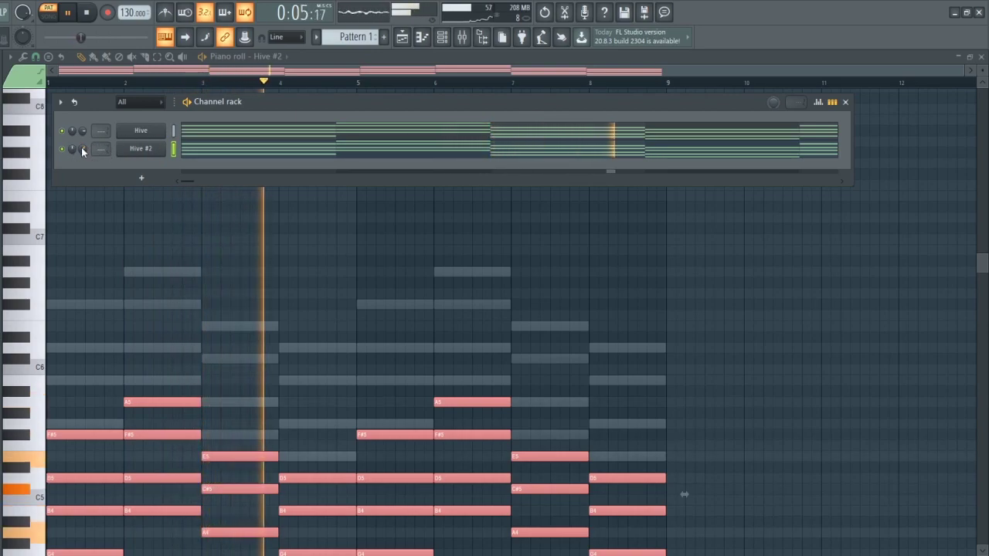
pyautogui.moveTo(80, 38); pyautogui.dragTo(94, 37)
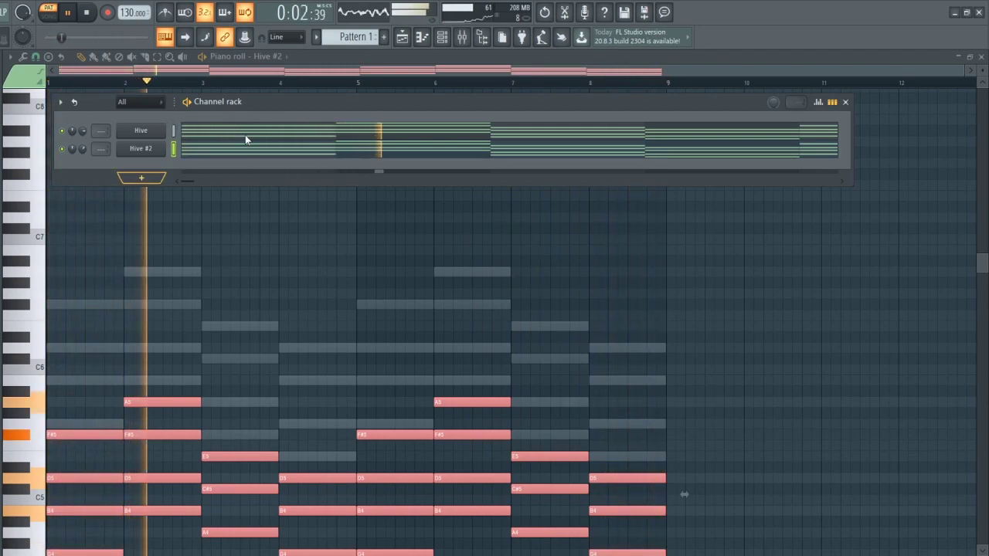
# Step: Add a third Hive instance below Hive #2 and browse its presets by tag in the Keys category
pyautogui.click(141, 130)
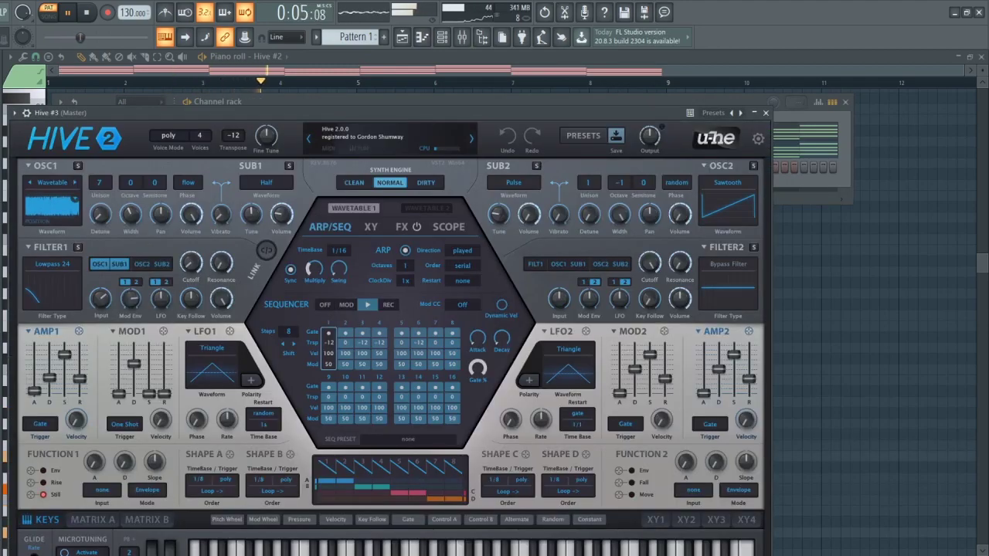
pyautogui.moveTo(157, 122); pyautogui.dragTo(173, 66)
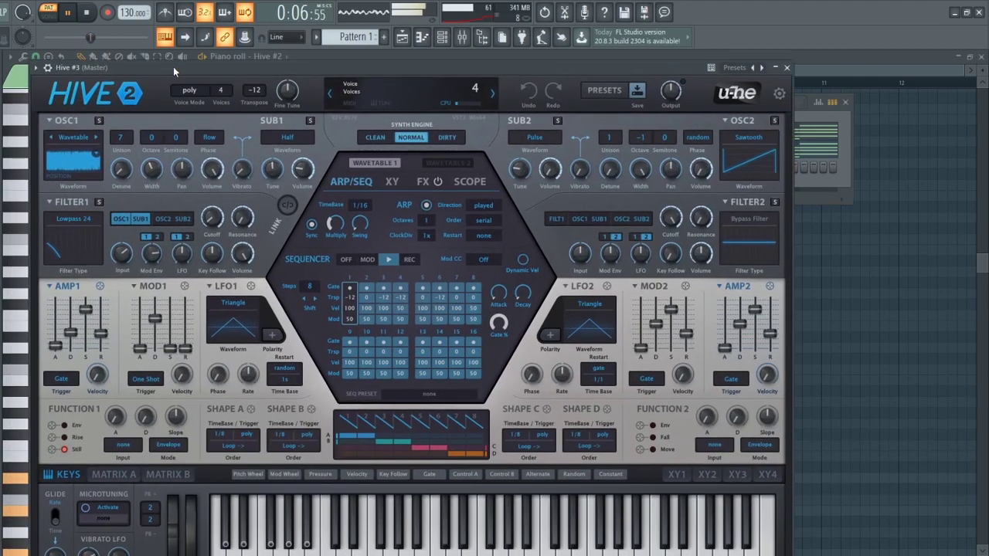
pyautogui.click(604, 91)
pyautogui.click(186, 144)
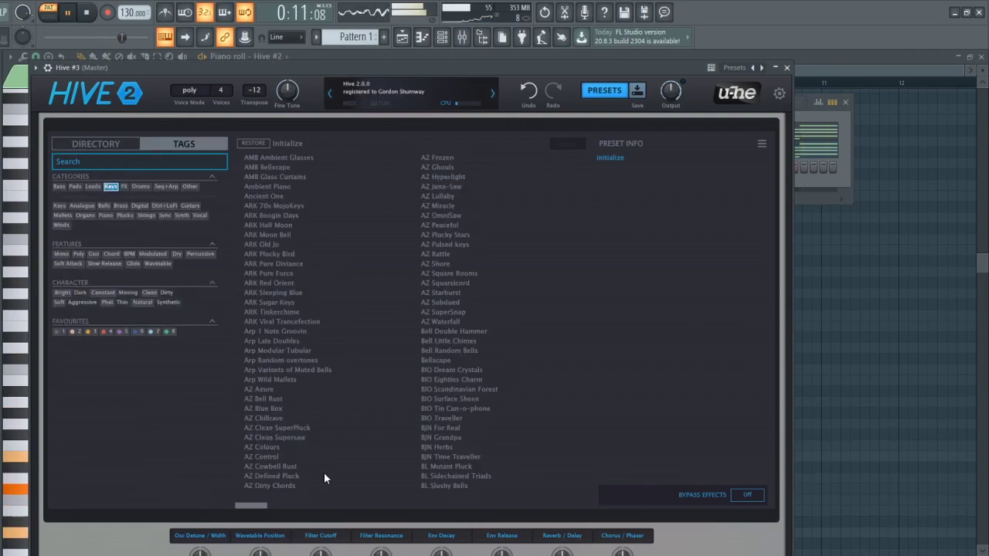
# Step: Load the HS Klang Toys preset into Hive #3 and close the plugin
pyautogui.moveTo(252, 508); pyautogui.dragTo(373, 516)
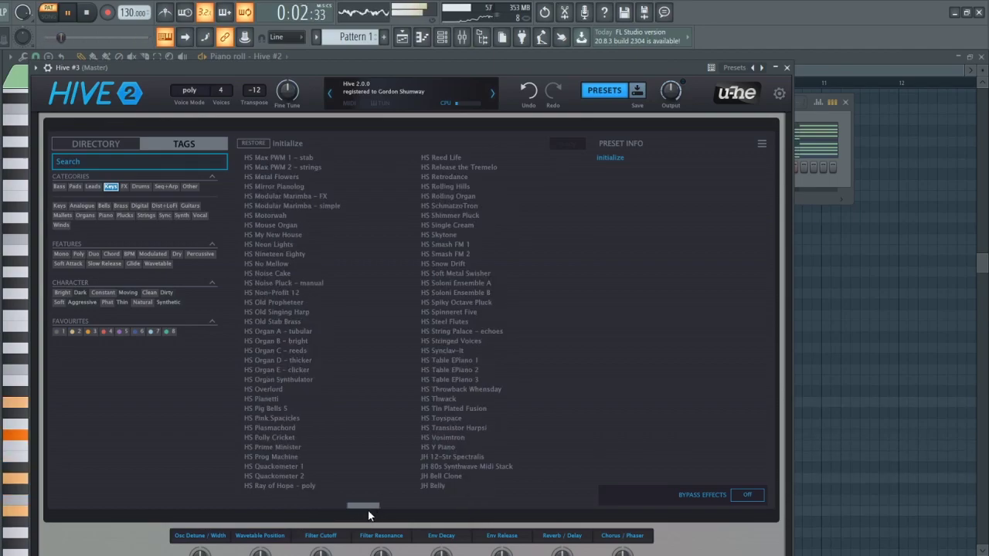
pyautogui.moveTo(354, 507)
pyautogui.mouseDown()
pyautogui.moveTo(331, 504)
pyautogui.moveTo(351, 512)
pyautogui.mouseUp()
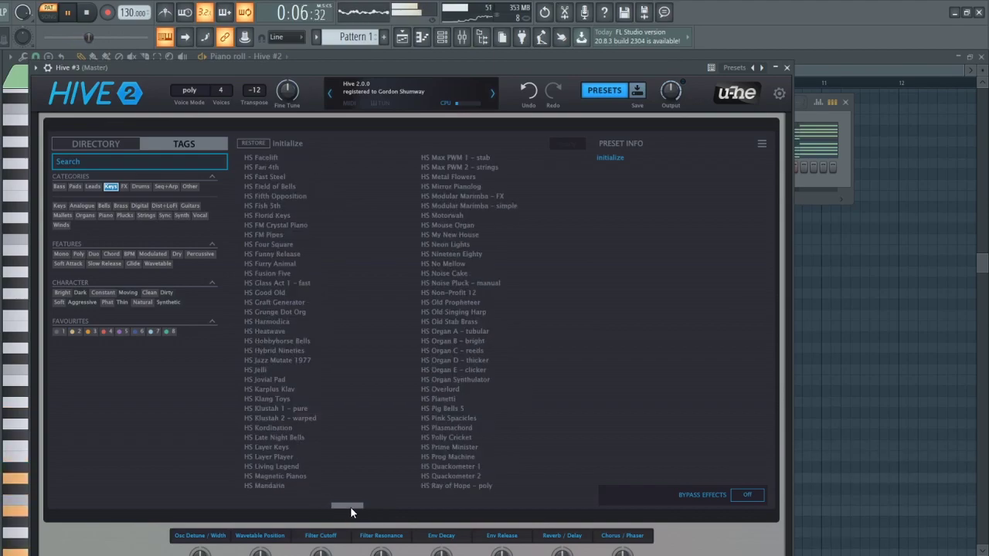
pyautogui.click(267, 400)
pyautogui.click(788, 68)
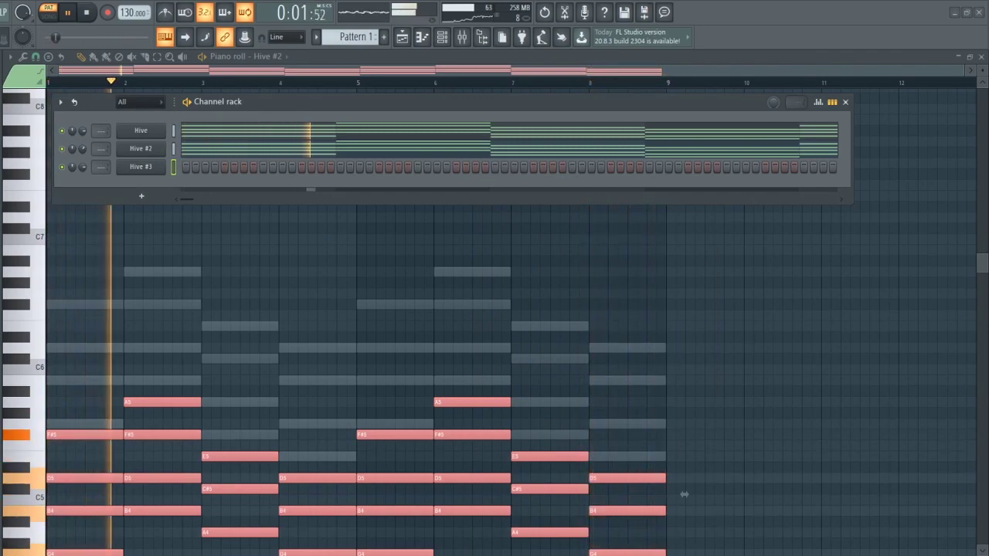
# Step: Copy the Hive #2 chord notes into the Hive #3 channel and open them in the piano roll
pyautogui.click(173, 149)
pyautogui.click(175, 167)
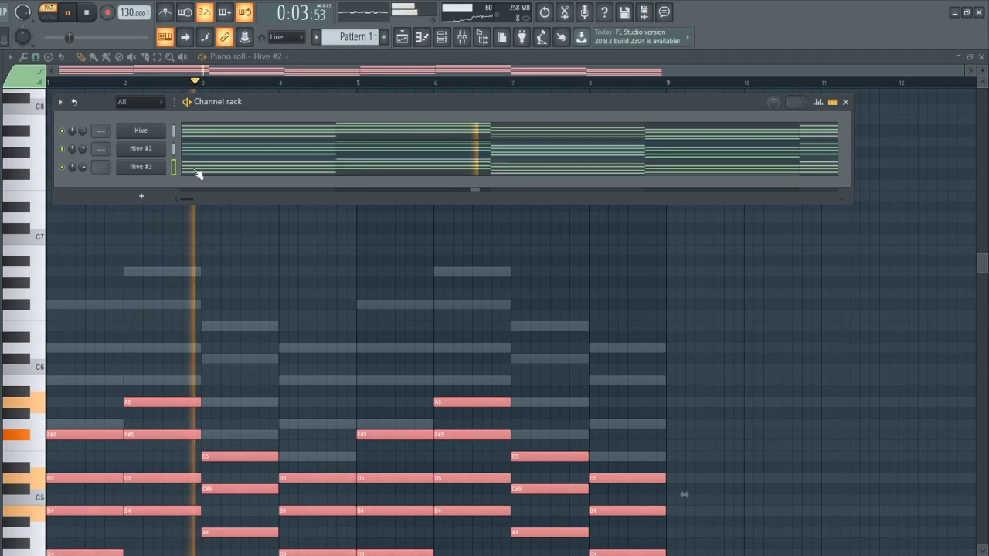
pyautogui.scroll(3, 120, 364)
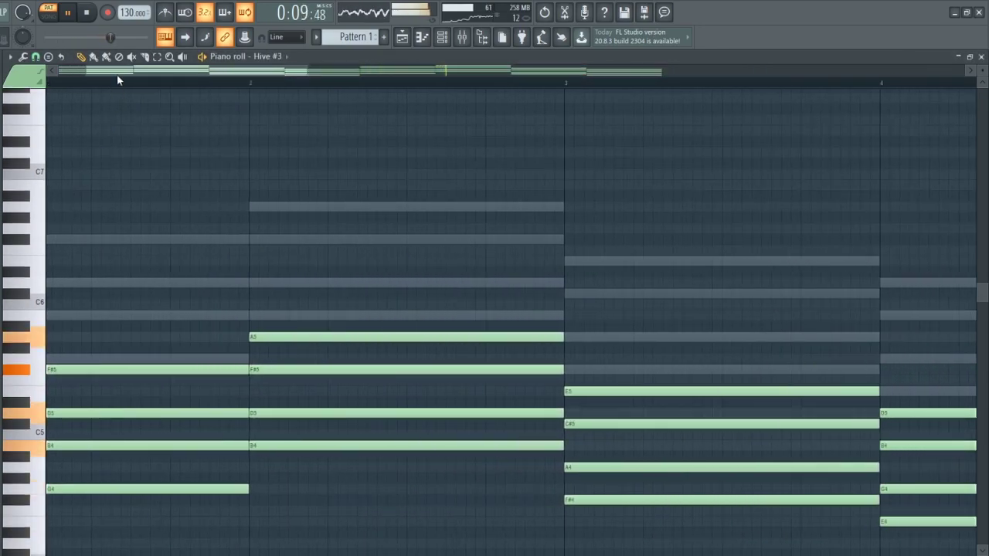
# Step: Turn the top chord notes of bars 1 and 2 into a melody using F#5, G5, A5 and a short B5
pyautogui.press('space')
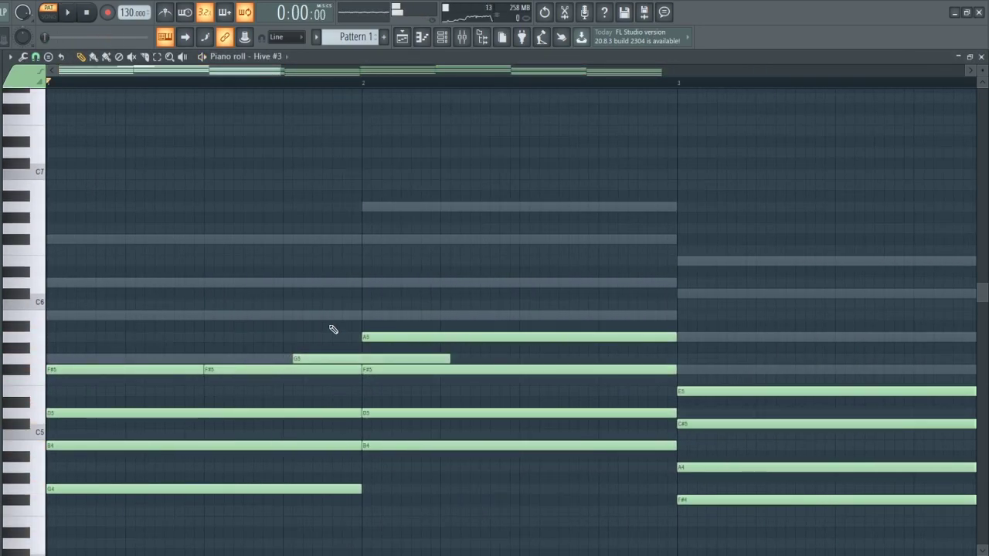
pyautogui.moveTo(334, 339); pyautogui.dragTo(521, 319)
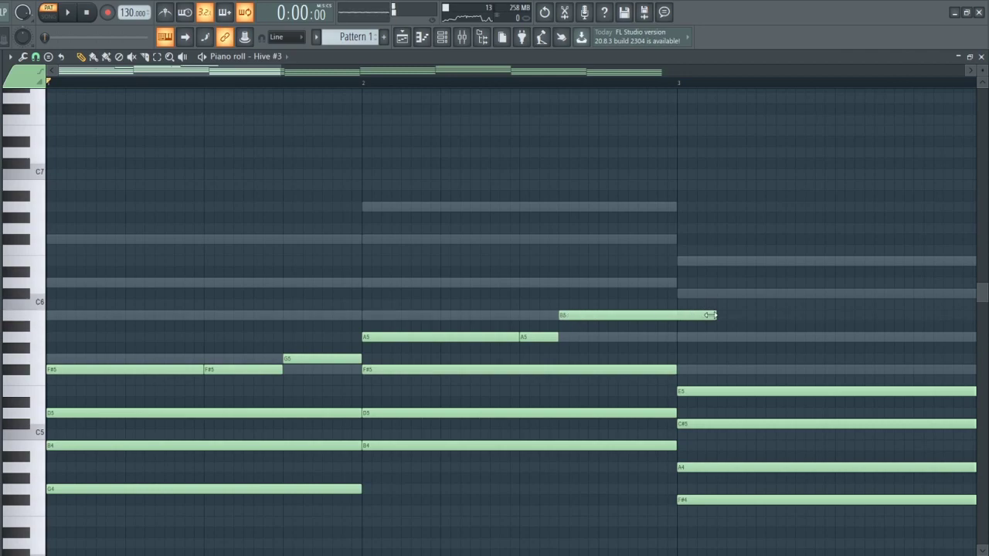
pyautogui.press('space')
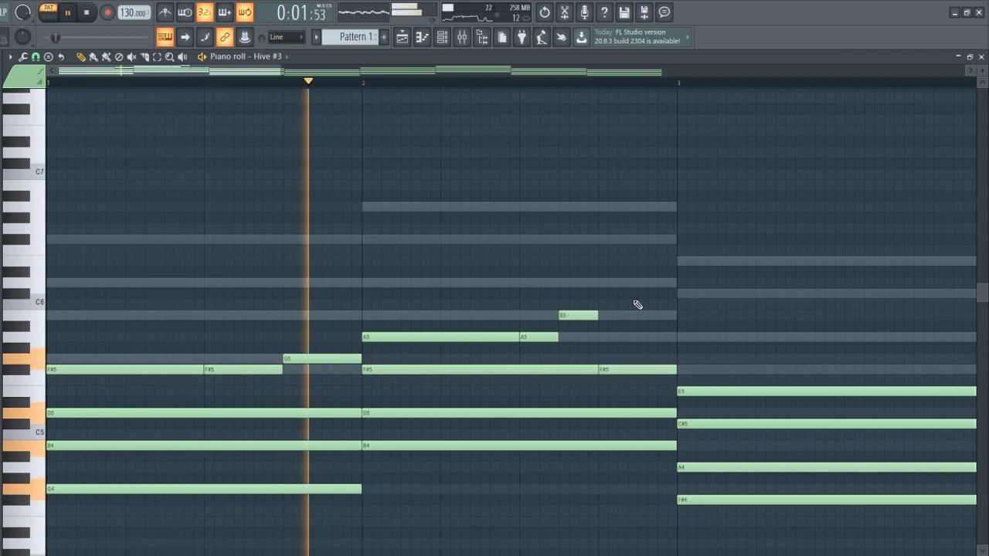
pyautogui.press('space')
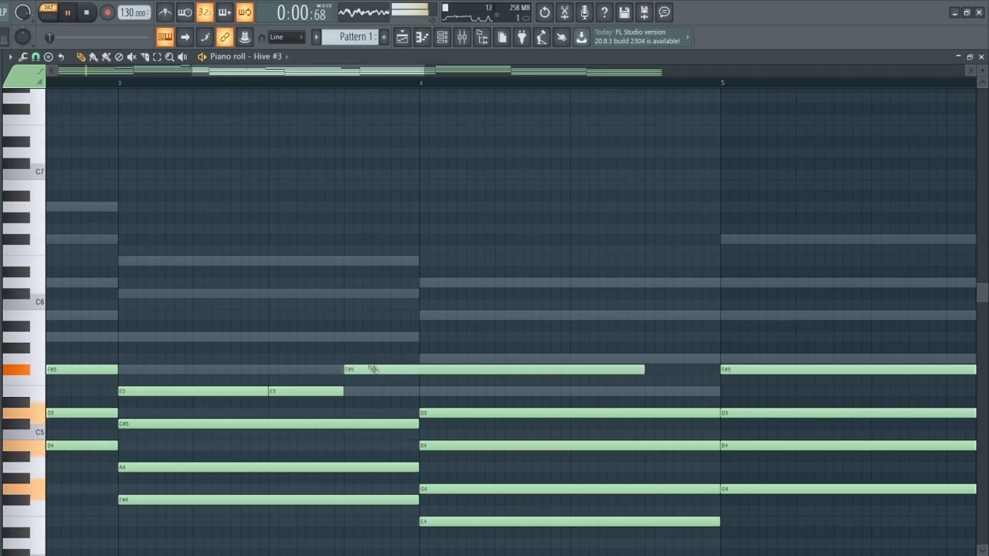
# Step: Vary the top voices of bar 3 with a short E5, a short F#5 and a closing C#5
pyautogui.press('space')
pyautogui.moveTo(369, 368); pyautogui.dragTo(332, 366)
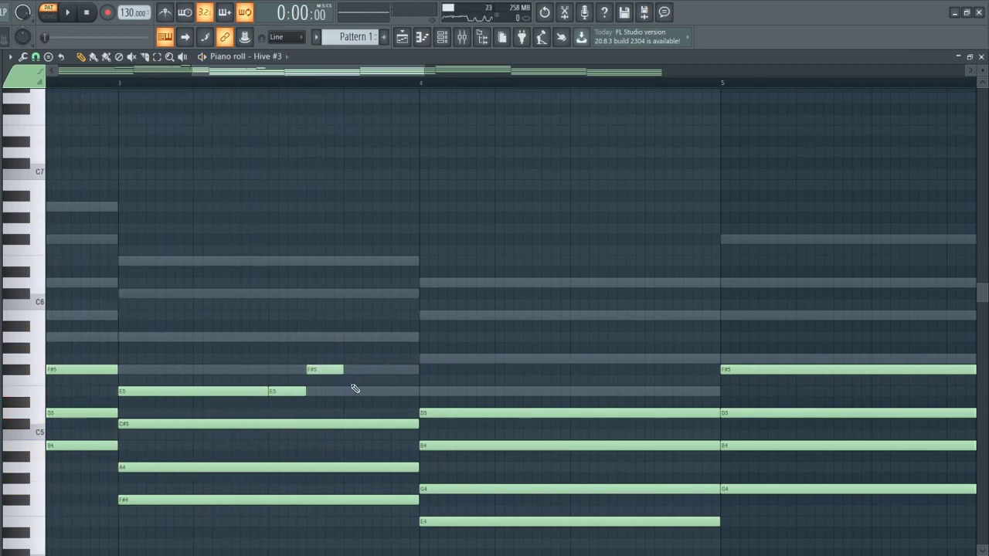
pyautogui.press('space')
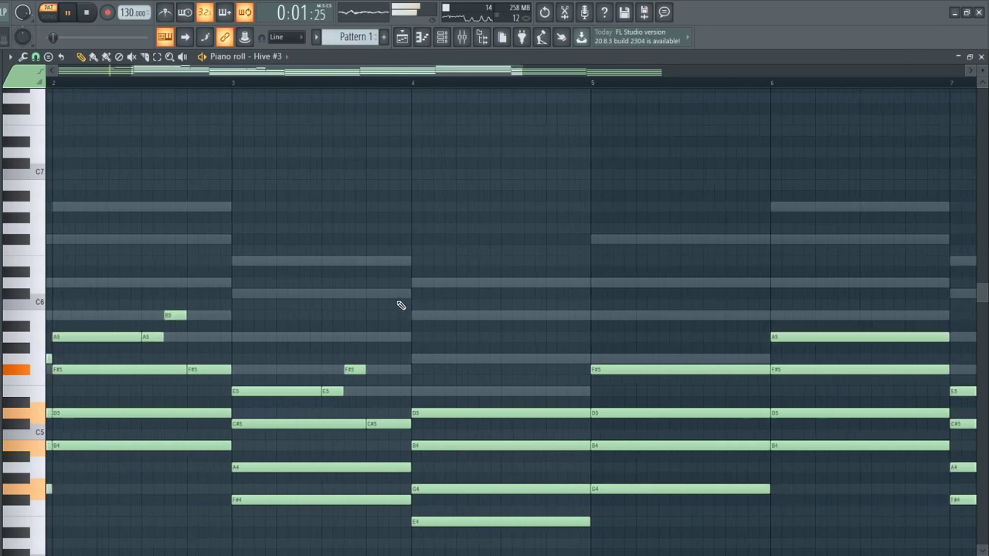
# Step: Build a rising D5, E5, F#5, G5 line in bar 4, repeat the four bars over bars 5 to 8 and play them
pyautogui.press('space')
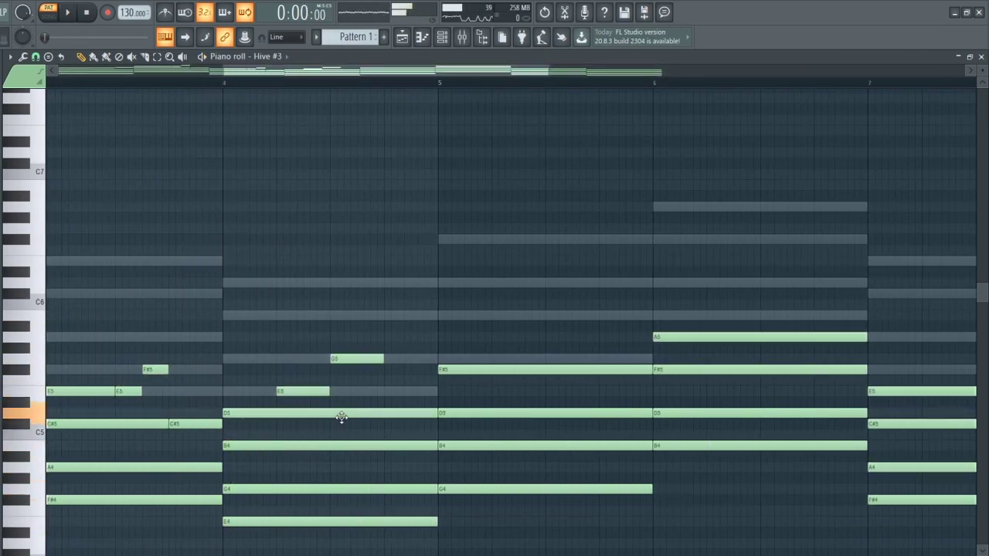
pyautogui.click(394, 358)
pyautogui.moveTo(436, 413); pyautogui.dragTo(275, 413)
pyautogui.scroll(-3, 309, 309)
pyautogui.press('space')
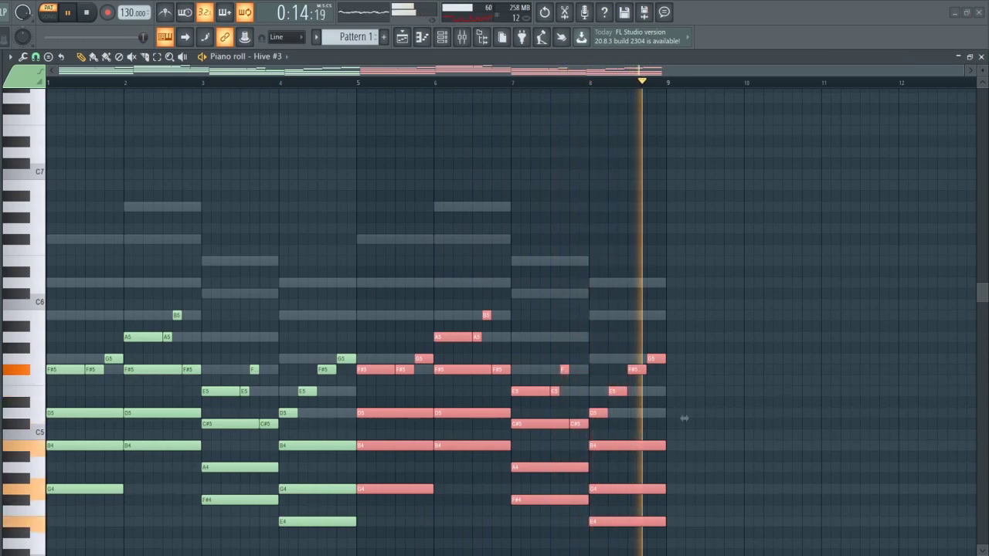
# Step: Add a Purity channel with the Soft EP Trem preset from the Piano category and paste the chord notes into it
pyautogui.press('F6')
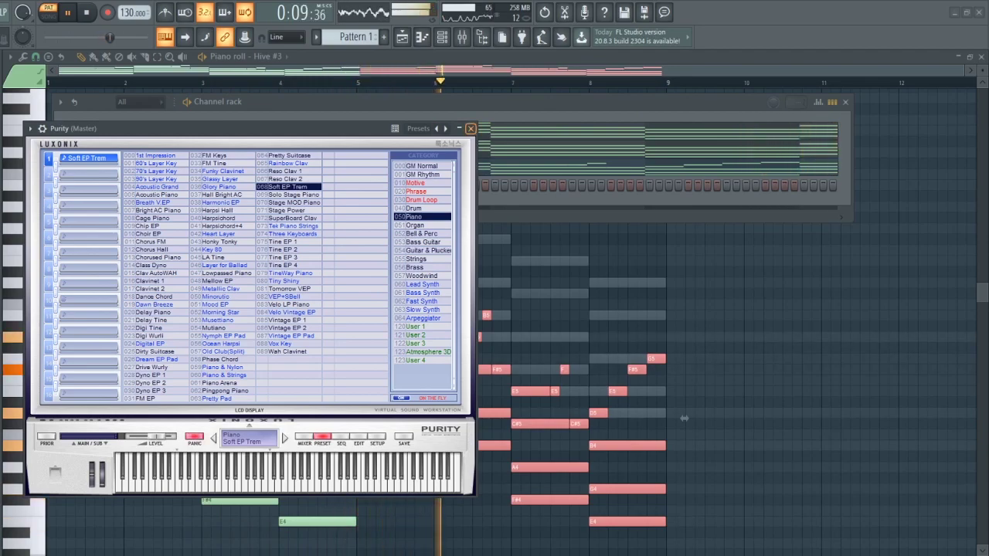
pyautogui.press('Escape')
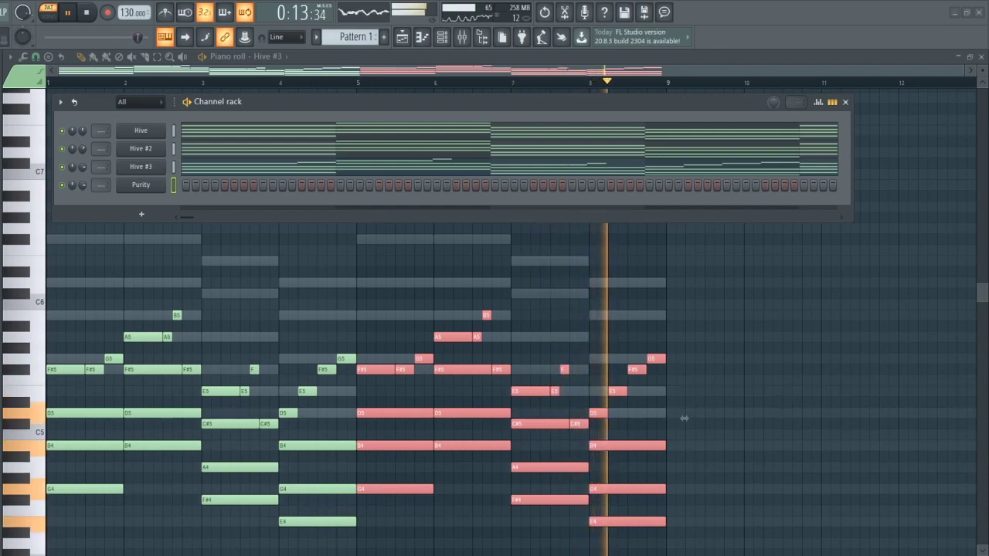
pyautogui.click(211, 189)
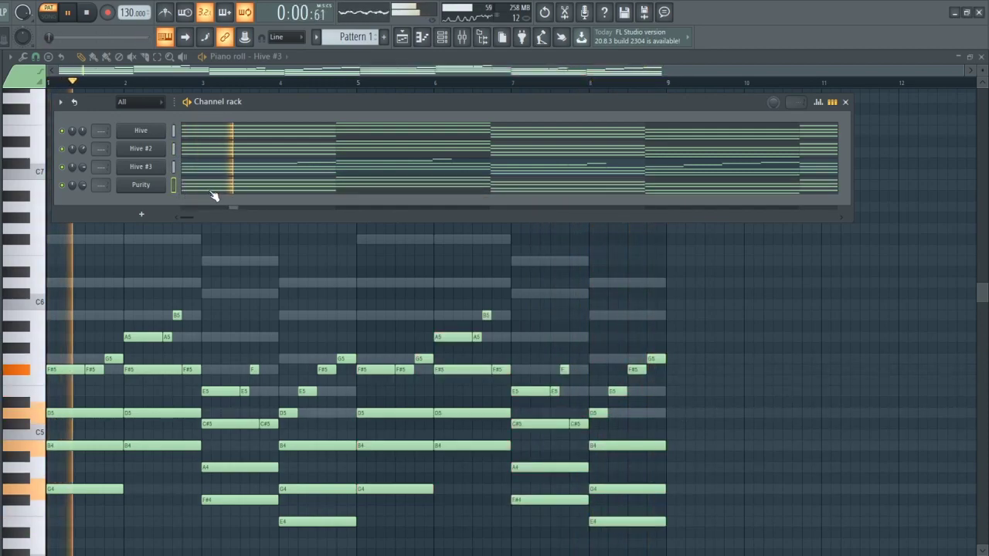
# Step: Strum the Purity chords in bars 1 and 3, delete those in bars 2 and 4, and repeat the result over bars 5 to 8
pyautogui.press('space')
pyautogui.moveTo(90, 525); pyautogui.dragTo(114, 312)
pyautogui.press('space')
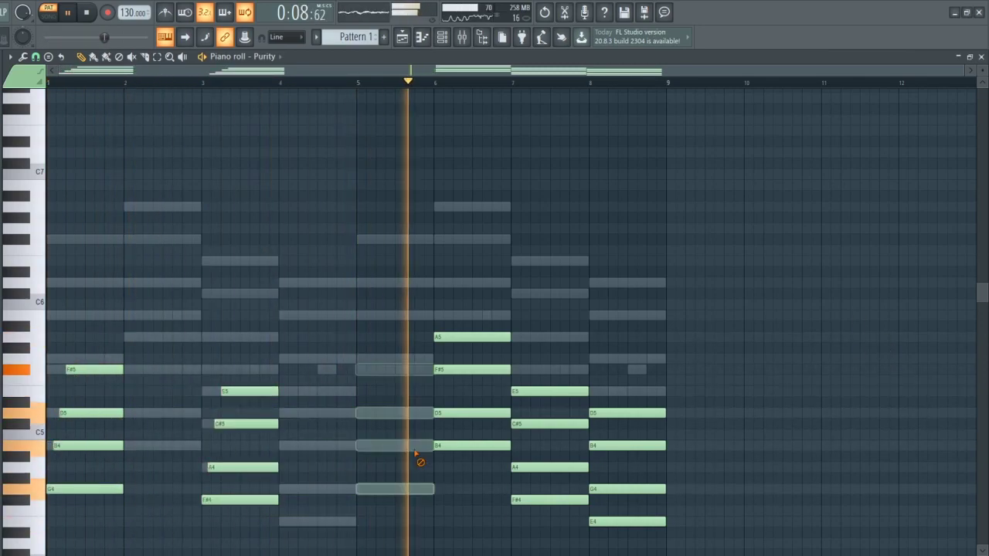
pyautogui.moveTo(302, 486); pyautogui.dragTo(379, 487)
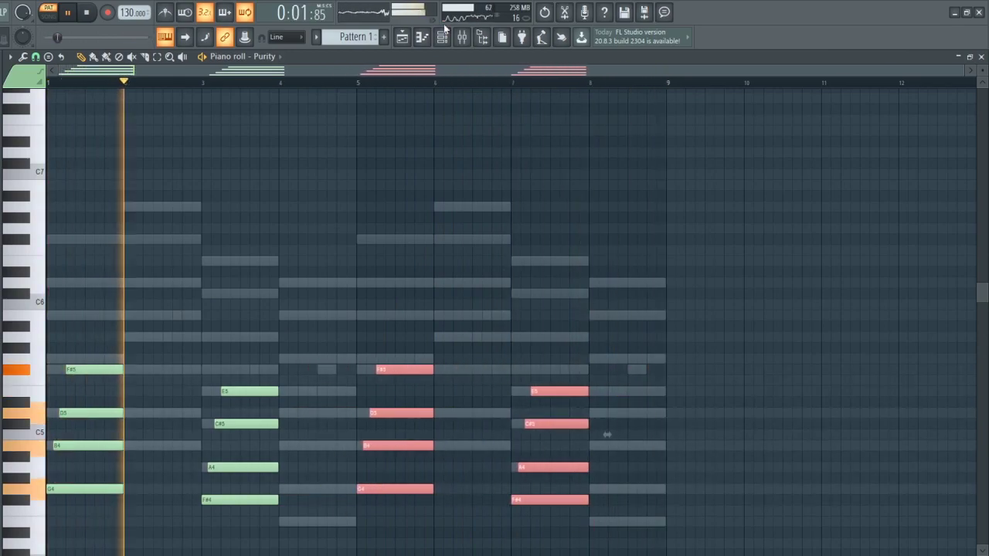
pyautogui.press('F6')
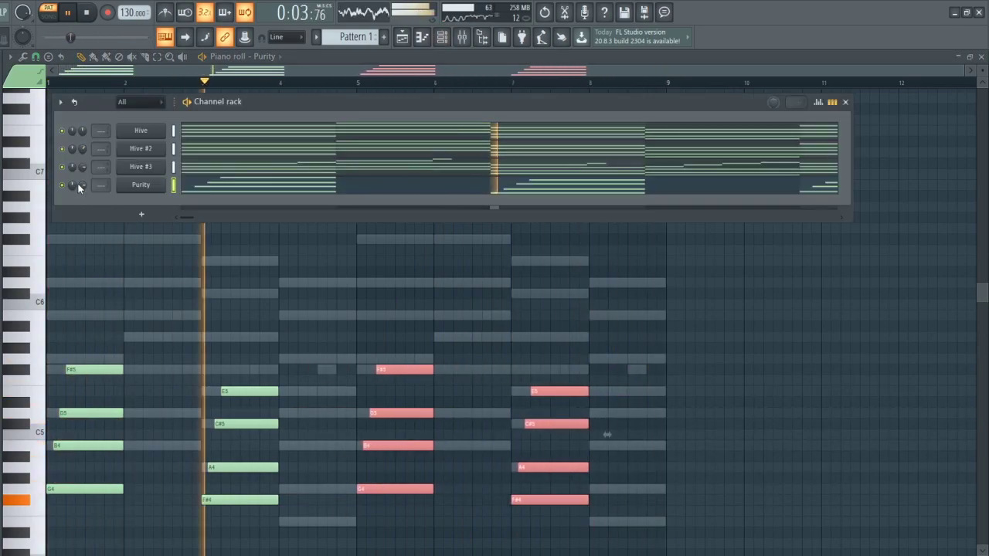
pyautogui.click(226, 340)
pyautogui.rightClick(226, 340)
pyautogui.hotkey('ctrl', 'a')
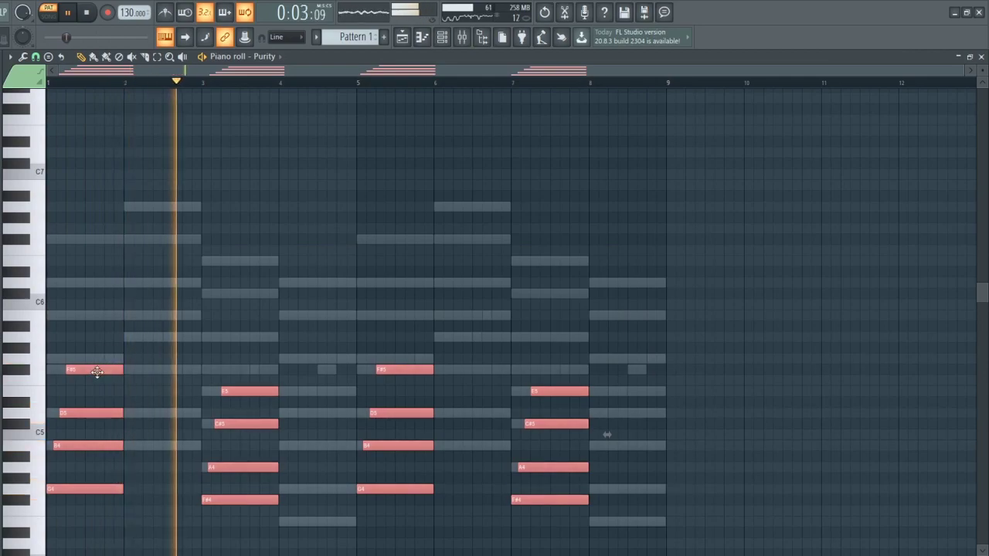
# Step: Add short F#5 and A5 notes ending bar 2, F#5 and G5 ending bar 4, and copy them to bars 6 and 8
pyautogui.press('space')
pyautogui.click(169, 368)
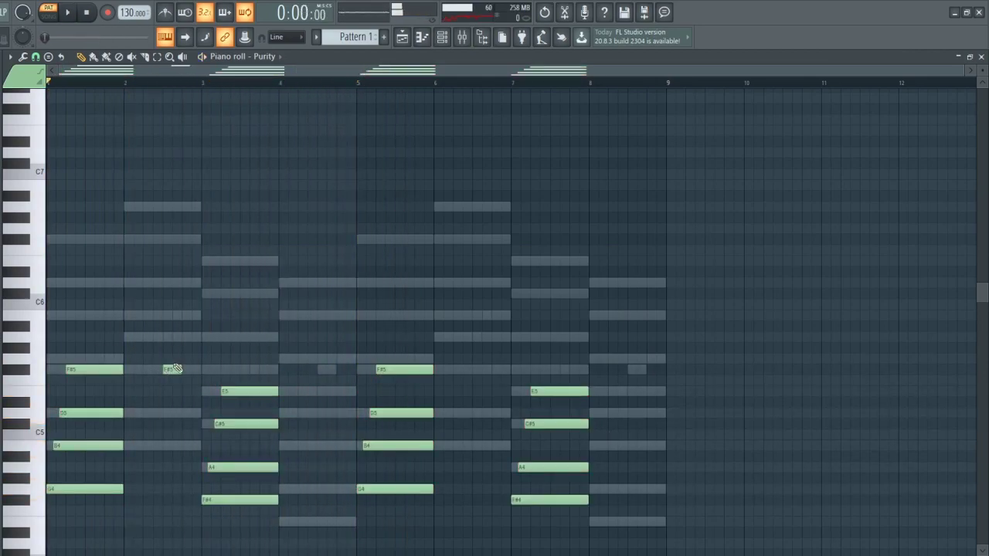
pyautogui.press('space')
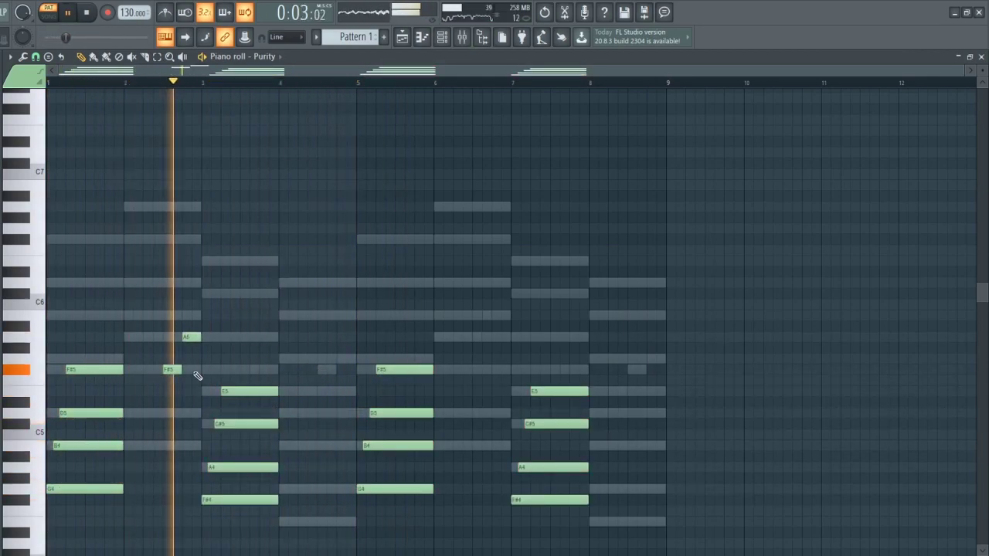
pyautogui.press('space')
pyautogui.click(319, 370)
pyautogui.moveTo(155, 309); pyautogui.dragTo(354, 377)
pyautogui.press('space')
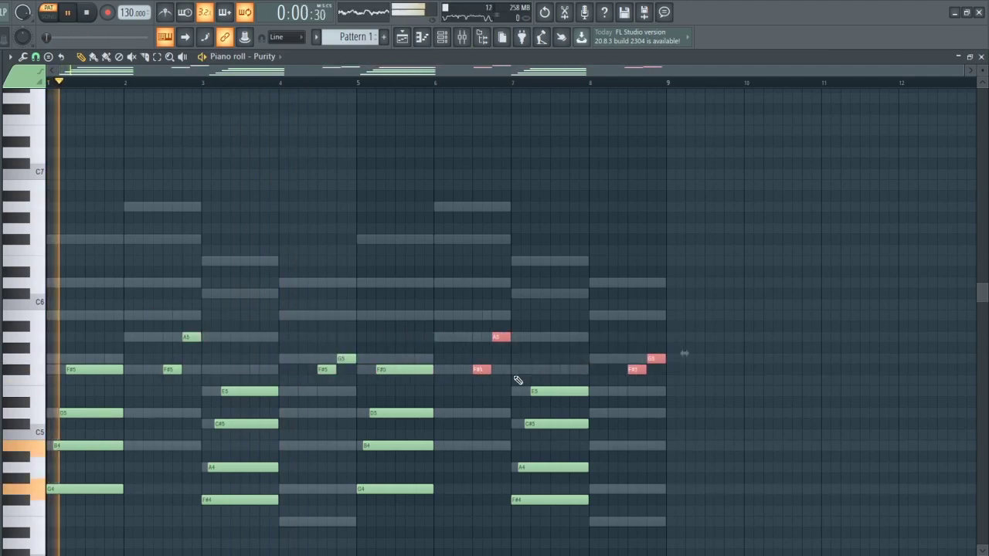
# Step: Route the four channels to mixer tracks 1 to 4 and add Fruity parametric EQ 2, Fruity Reeverb 2 and Fruity Stereo Enhancer to Hive
pyautogui.moveTo(721, 536); pyautogui.dragTo(9, 252)
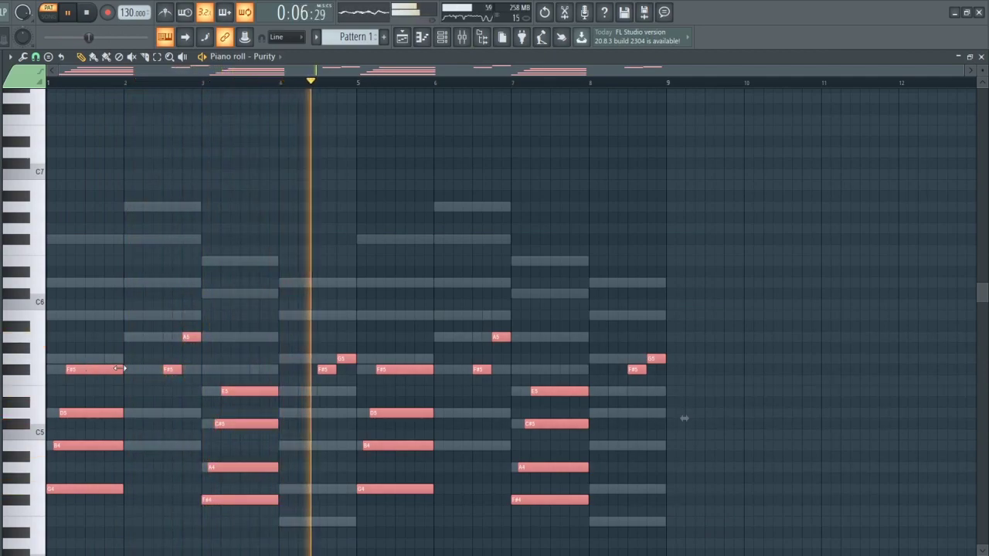
pyautogui.click(442, 39)
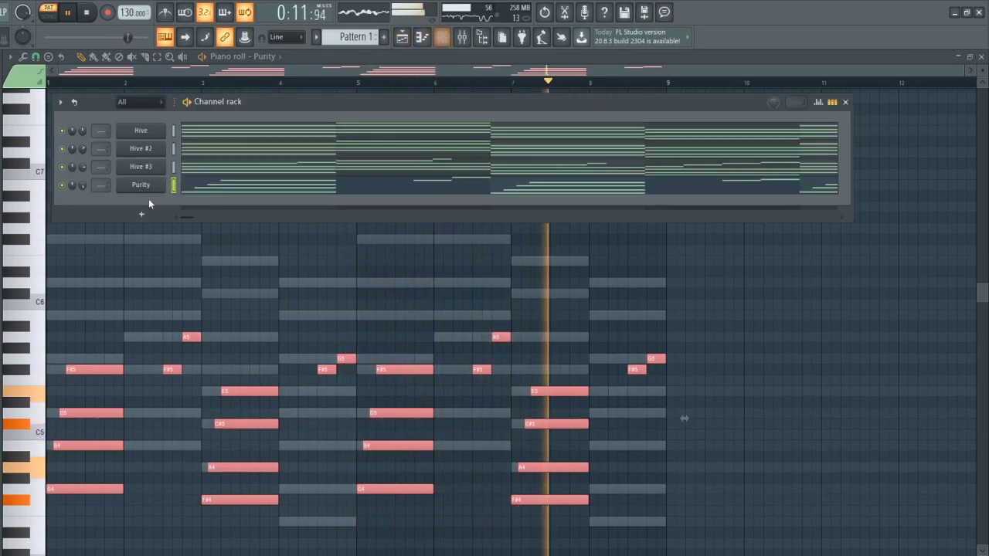
pyautogui.press('F9')
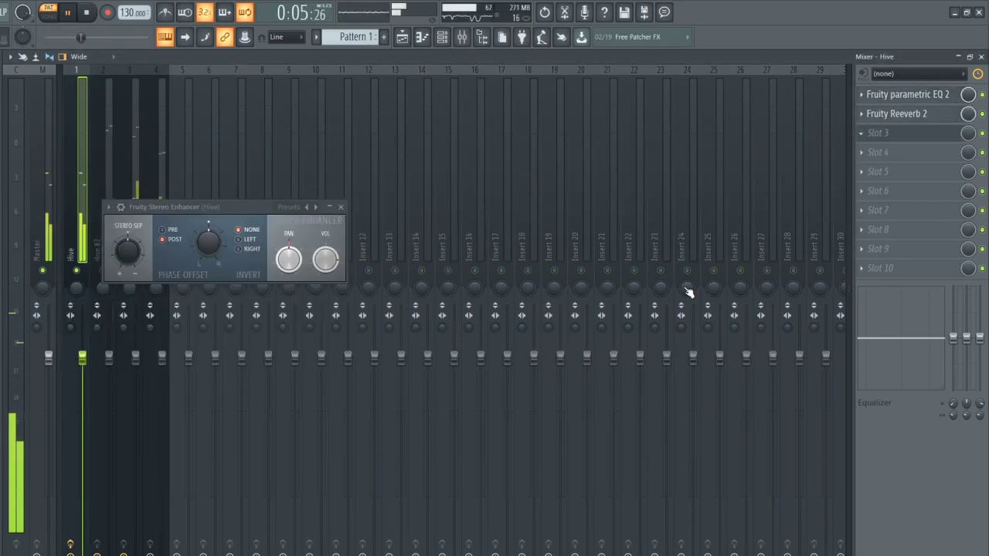
pyautogui.click(337, 204)
# Step: Add Fruity parametric EQ 2 and Fruity Reeverb 2 to the Hive #2 mixer track
pyautogui.click(105, 244)
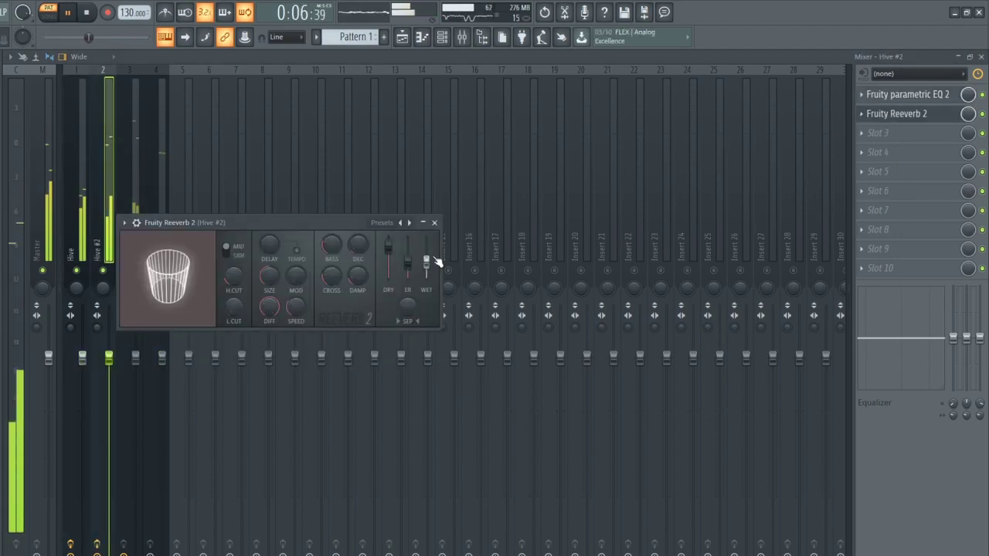
pyautogui.click(433, 223)
pyautogui.click(140, 276)
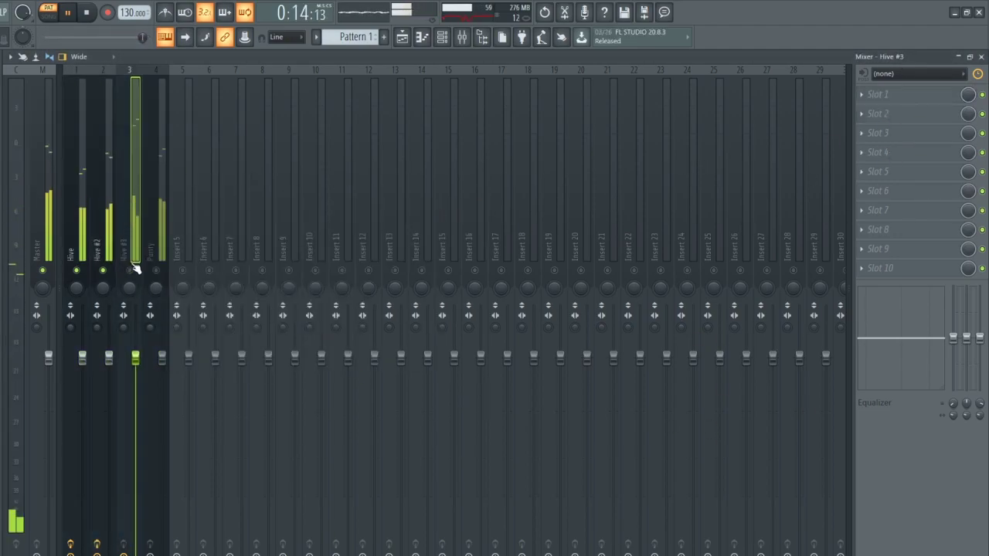
# Step: Lower the mixer levels of the Hive, Hive #2 and Hive #3 tracks, with Hive #3 the lowest
pyautogui.click(91, 375)
pyautogui.press('F6')
pyautogui.press('F6')
pyautogui.click(107, 371)
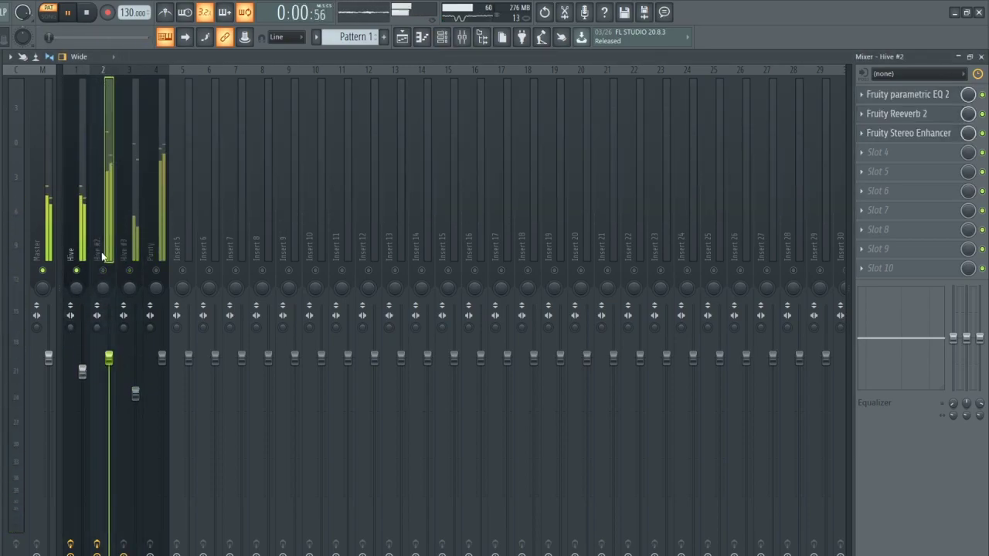
pyautogui.click(134, 210)
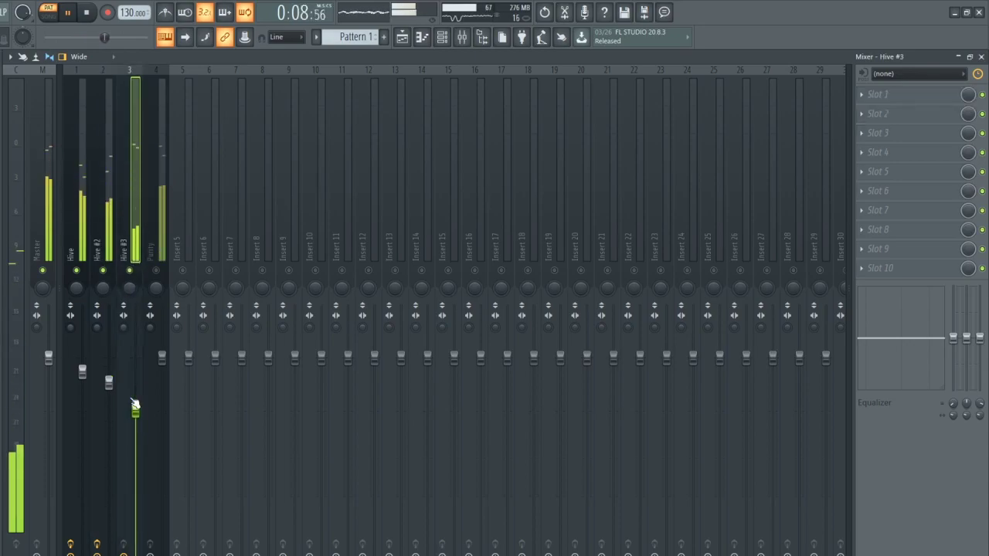
# Step: Add Fruity parametric EQ 2, Fruity Reeverb 2, Fruity Delay 3 and Fruity Stereo Enhancer to the Hive #3 mixer track
pyautogui.click(877, 94)
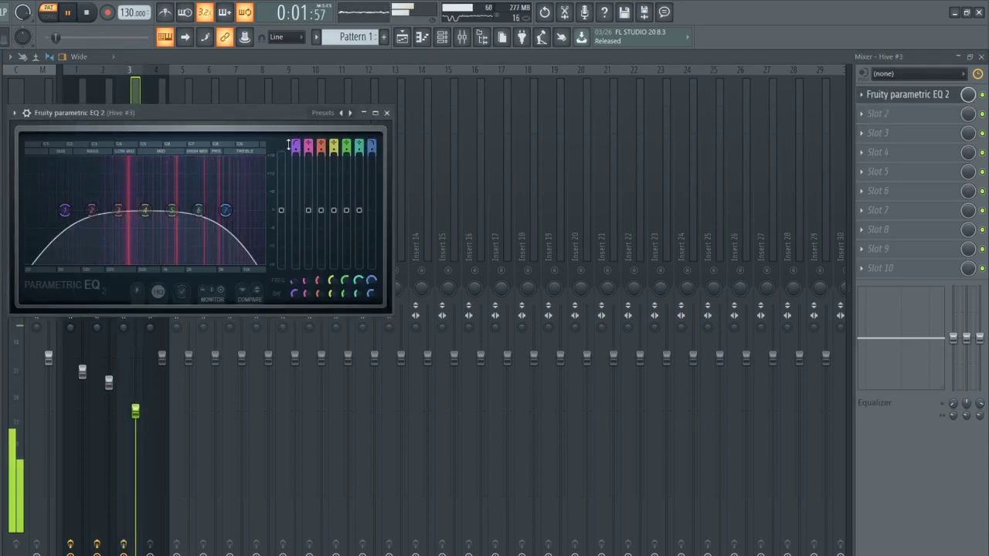
pyautogui.click(386, 113)
pyautogui.click(877, 114)
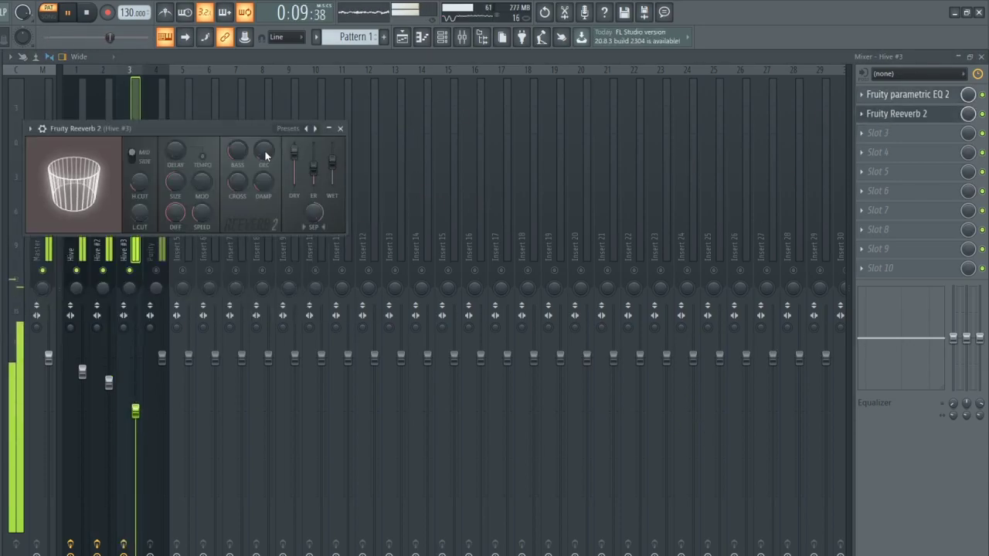
pyautogui.click(340, 128)
pyautogui.click(877, 133)
pyautogui.moveTo(877, 133); pyautogui.dragTo(878, 152)
pyautogui.click(878, 133)
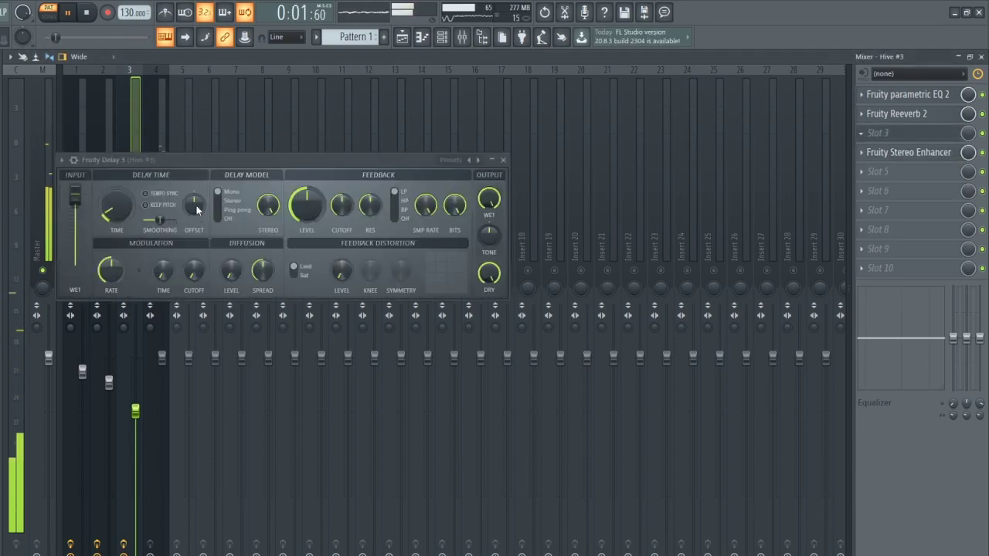
pyautogui.click(503, 160)
# Step: Lower the Purity mixer track slightly and add Fruity parametric EQ 2, Fruity Reeverb 2 and Fruity Stereo Enhancer to it
pyautogui.click(157, 304)
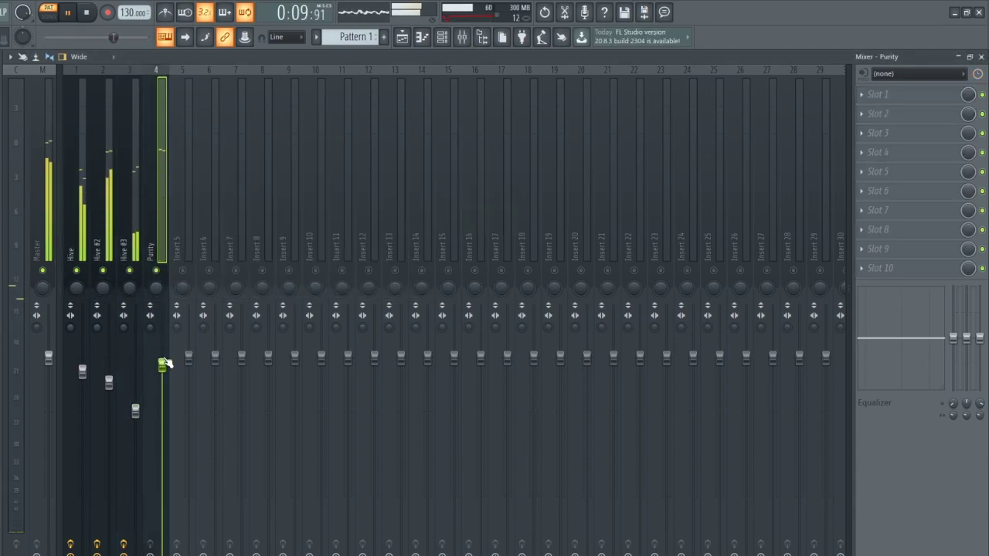
pyautogui.click(878, 94)
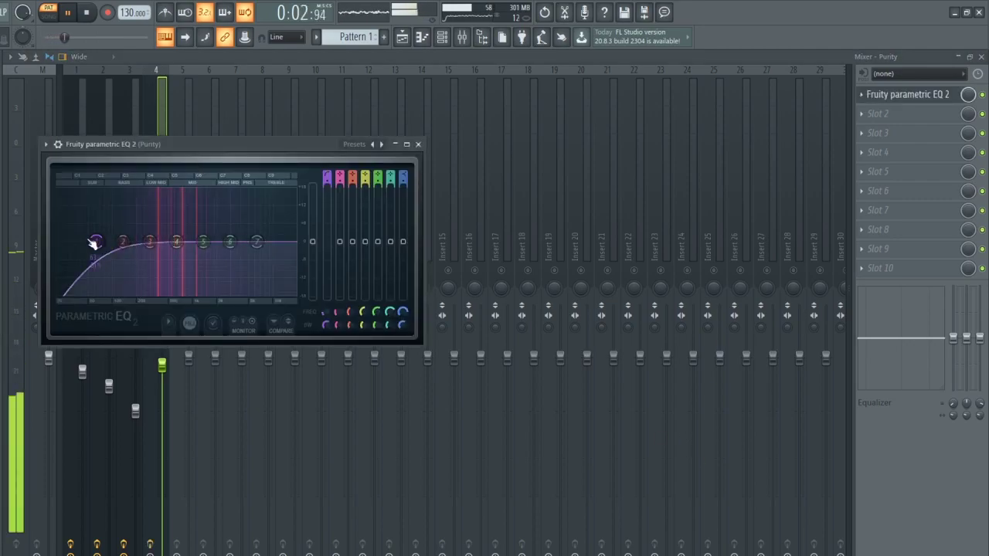
pyautogui.click(417, 144)
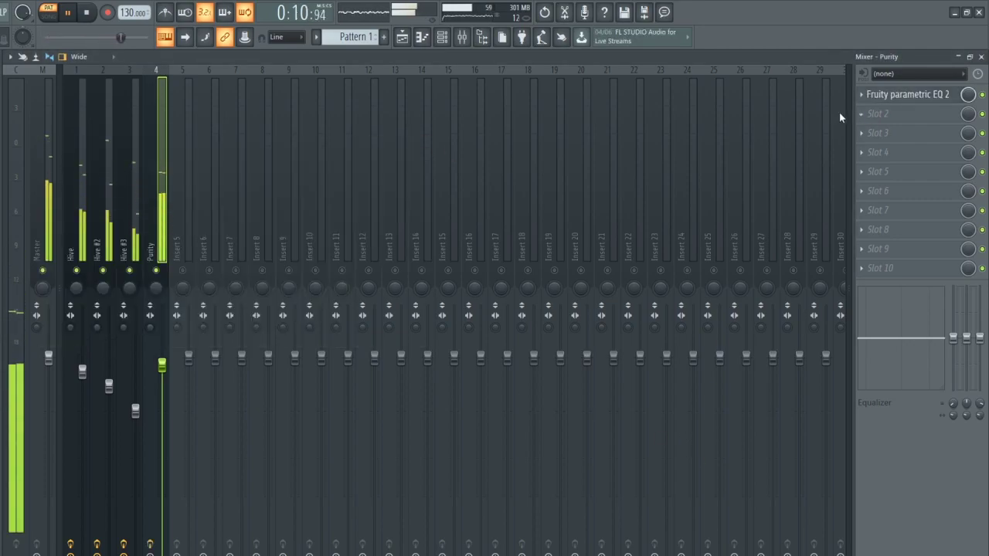
pyautogui.click(877, 114)
pyautogui.click(374, 159)
pyautogui.click(878, 133)
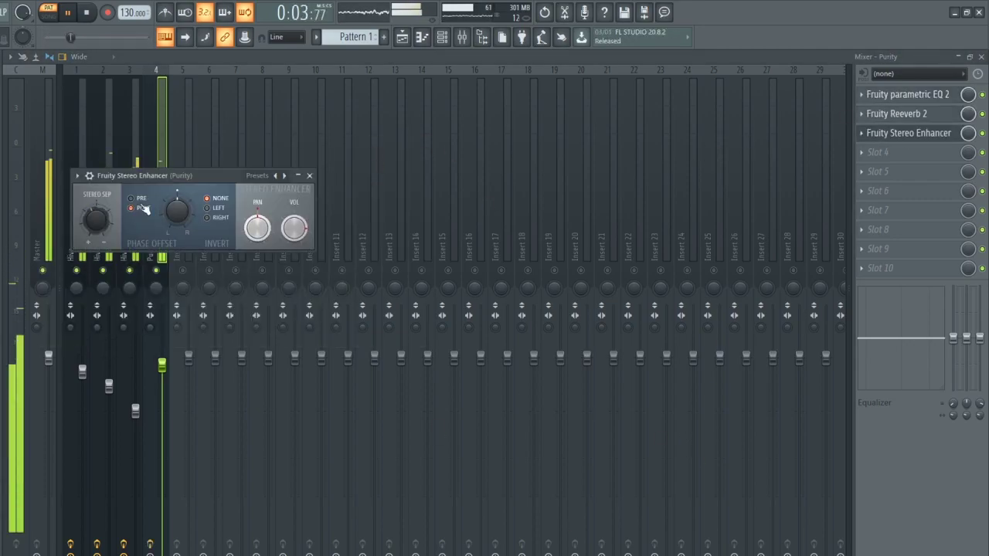
pyautogui.click(304, 172)
pyautogui.click(896, 114)
pyautogui.click(371, 159)
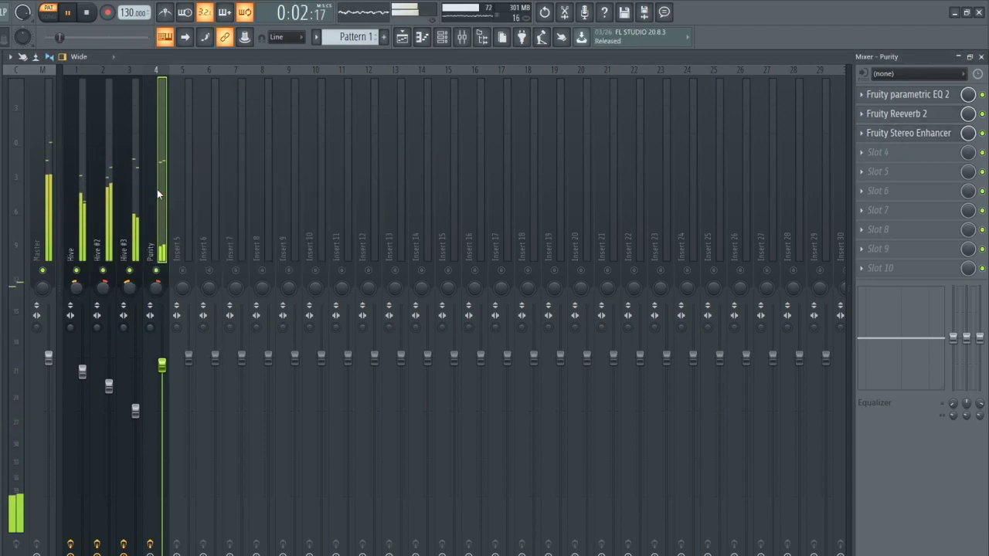
# Step: Add the 6Silky Clap sample as a new channel and open its piano roll
pyautogui.click(442, 37)
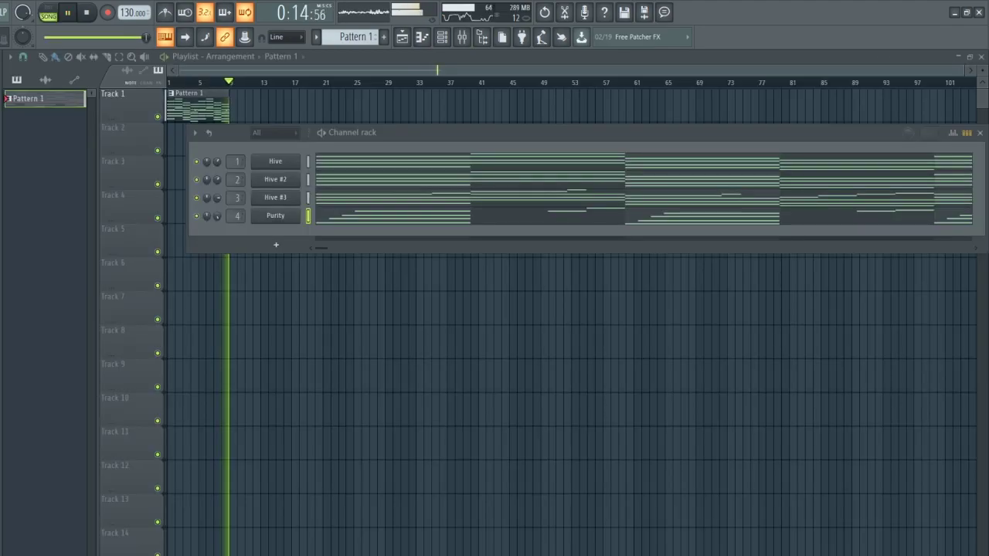
pyautogui.moveTo(250, 227); pyautogui.dragTo(286, 235)
pyautogui.press('F7')
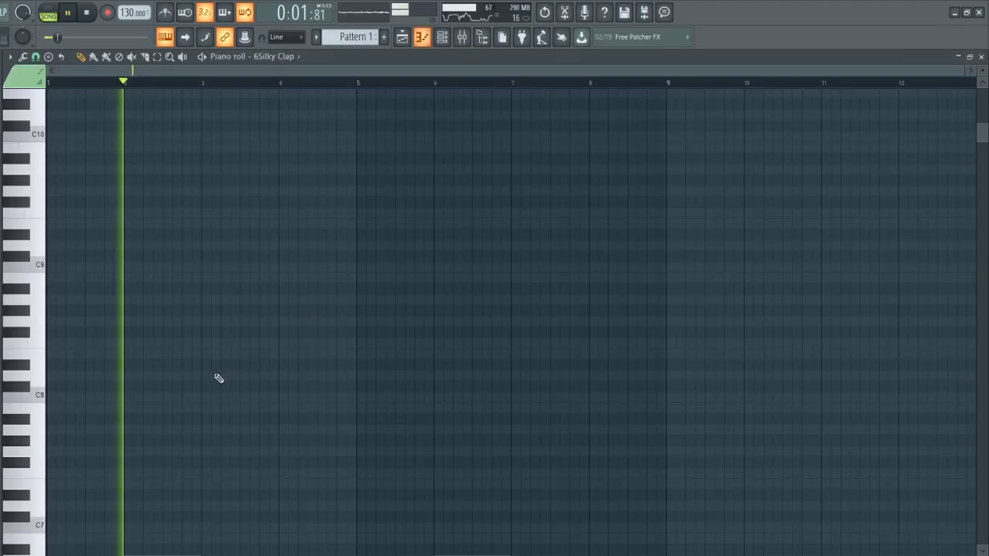
# Step: Place a C5 clap note on beat 3 of bars 1 and 2 and duplicate the pair through bar 8
pyautogui.scroll(-5, 124, 386)
pyautogui.scroll(-3, 123, 416)
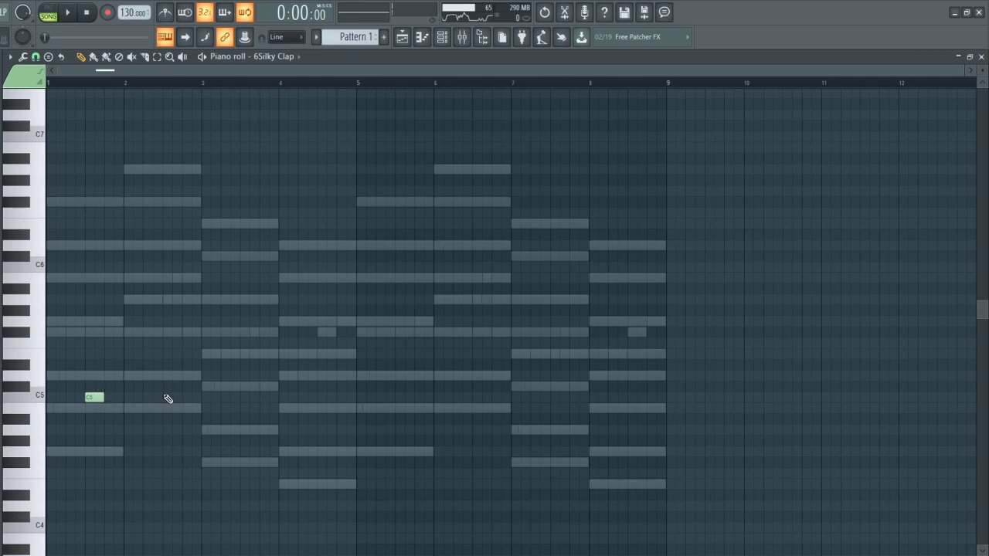
pyautogui.hotkey('ctrl', 'a')
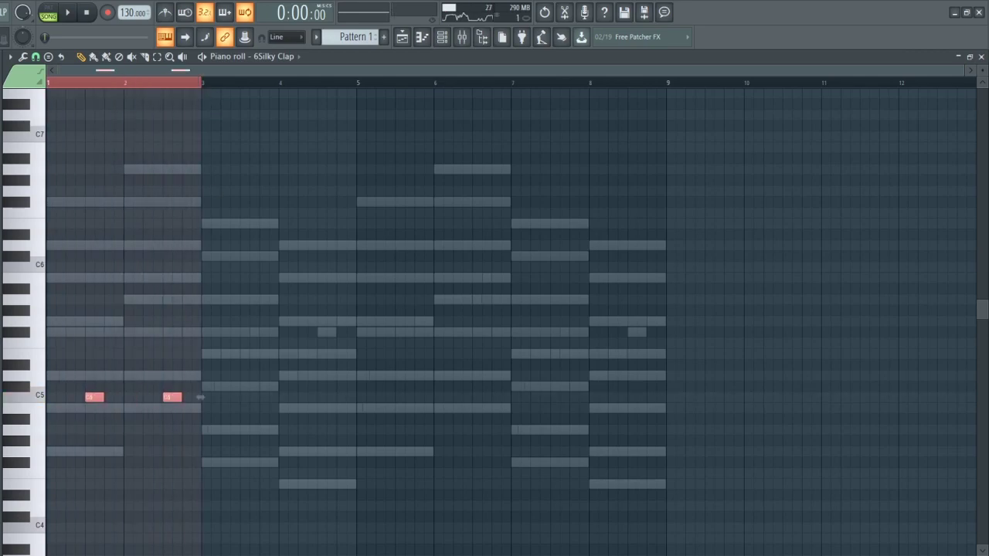
pyautogui.hotkey('ctrl', 'b')
pyautogui.hotkey('ctrl', 'b')
pyautogui.hotkey('ctrl', 'b')
pyautogui.click(417, 83)
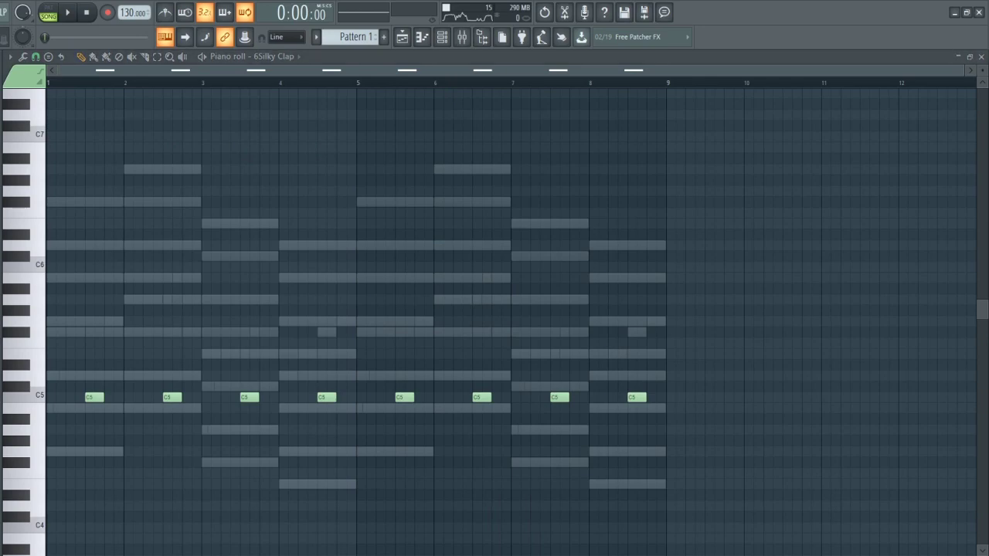
# Step: Add the 3AM Hi-Hat sample as a new channel and fill all eight bars with hits on every second step
pyautogui.click(441, 37)
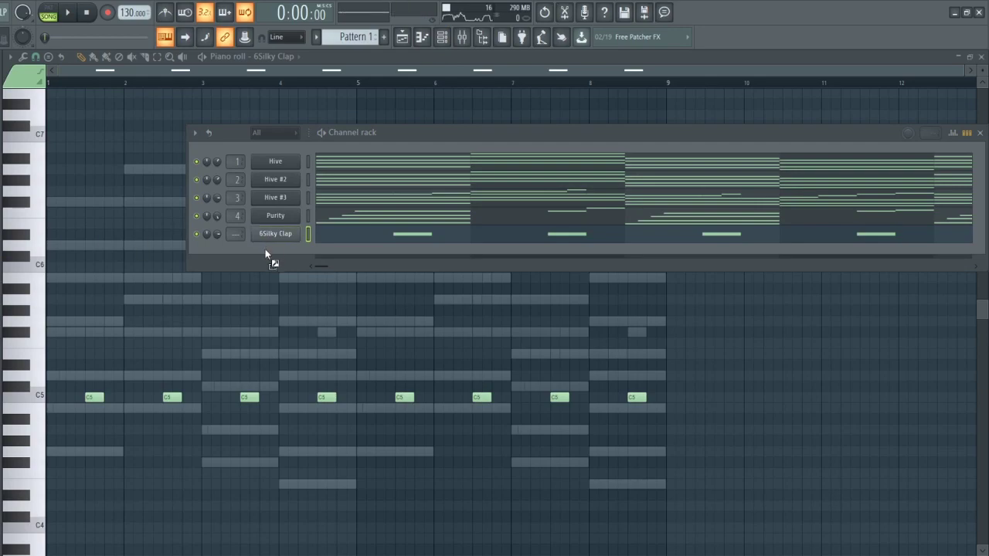
pyautogui.moveTo(265, 250); pyautogui.dragTo(276, 253)
pyautogui.click(281, 253)
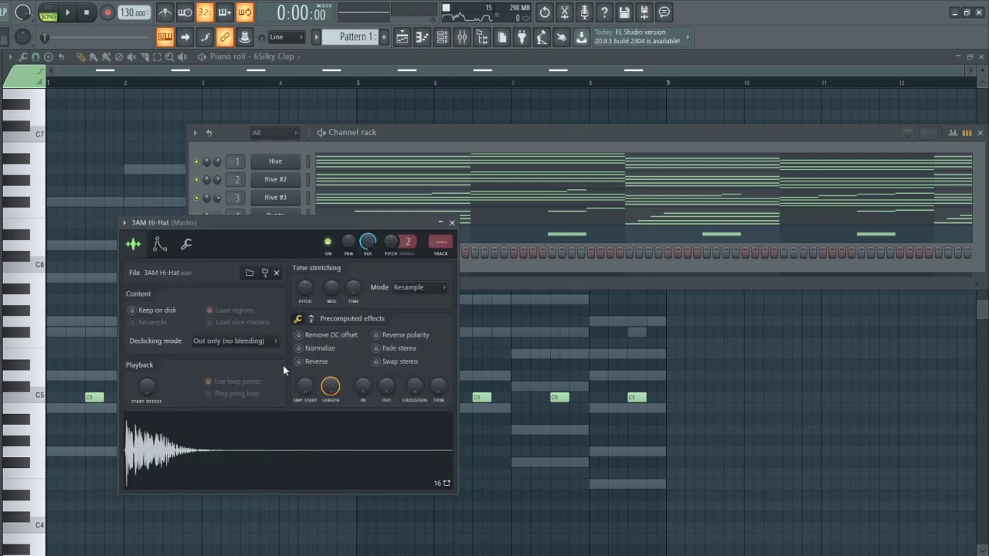
pyautogui.click(453, 224)
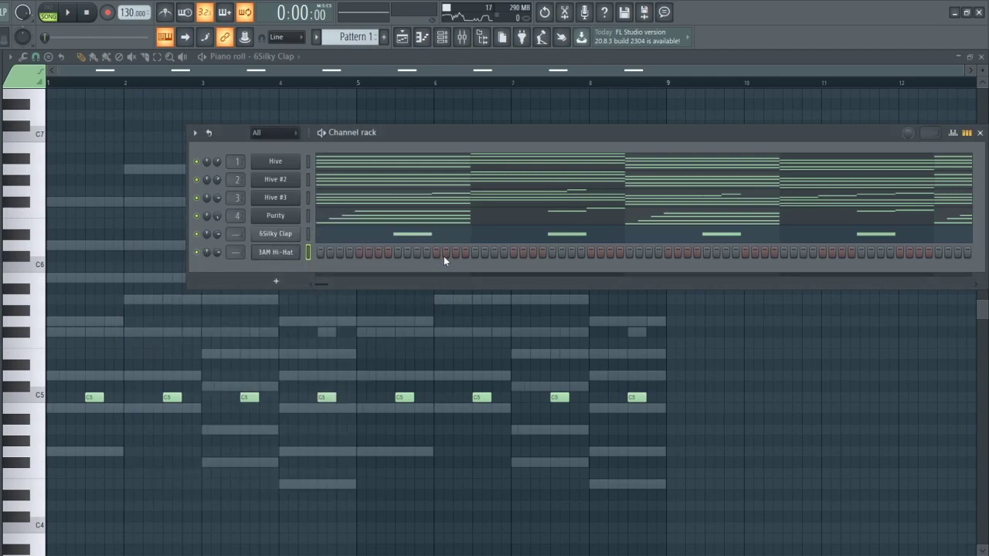
pyautogui.click(255, 252)
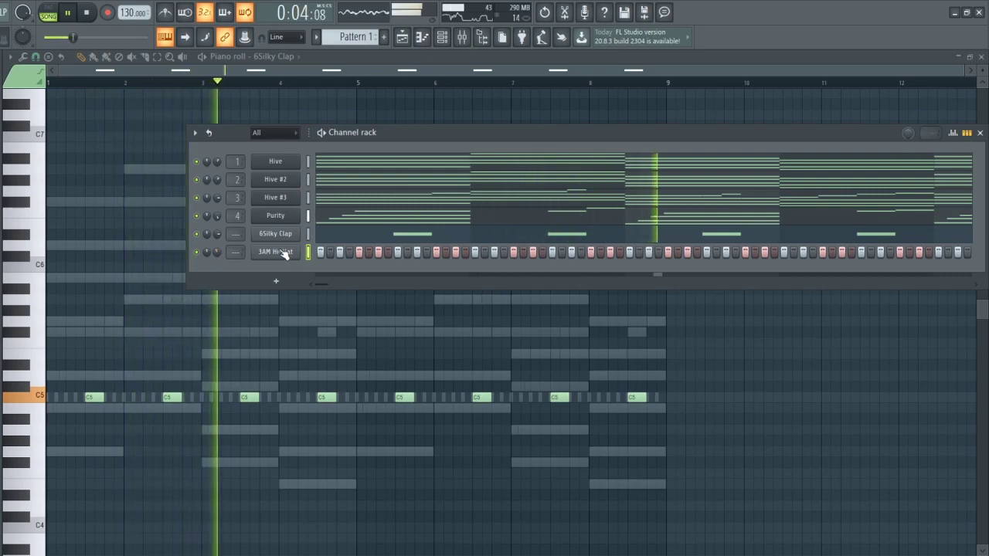
pyautogui.press('F7')
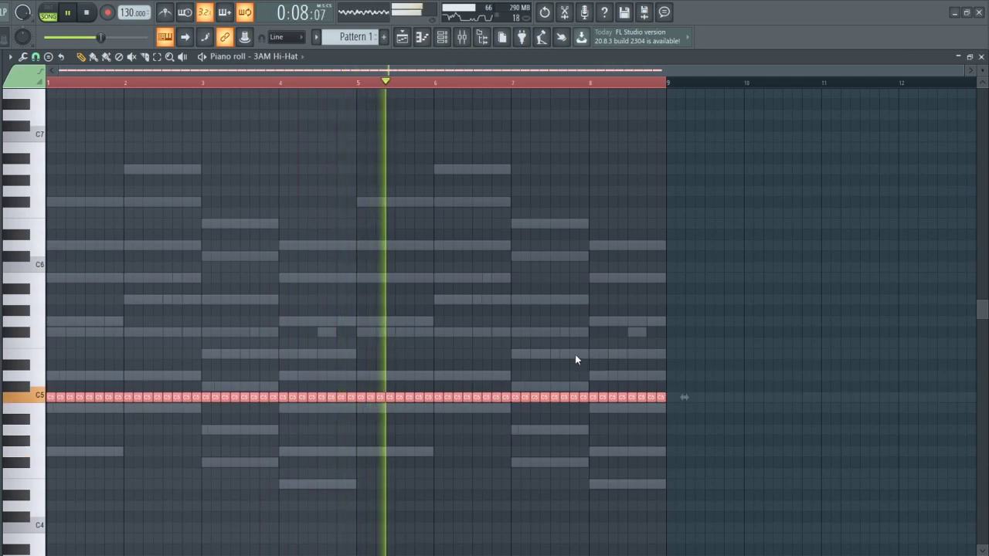
# Step: Add the MZ 808 [Spinz Long] sample as a new channel and open its piano roll
pyautogui.click(434, 38)
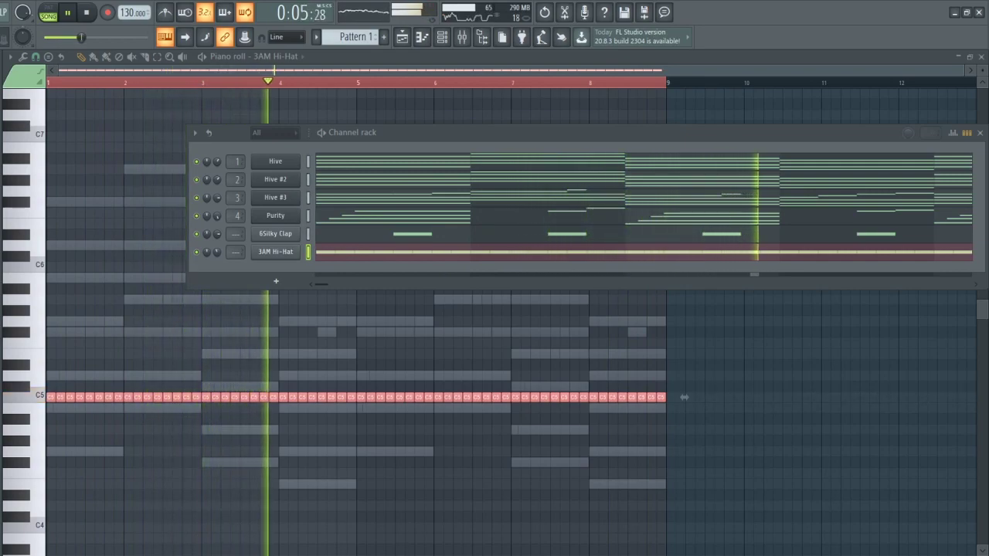
pyautogui.moveTo(207, 325); pyautogui.dragTo(270, 274)
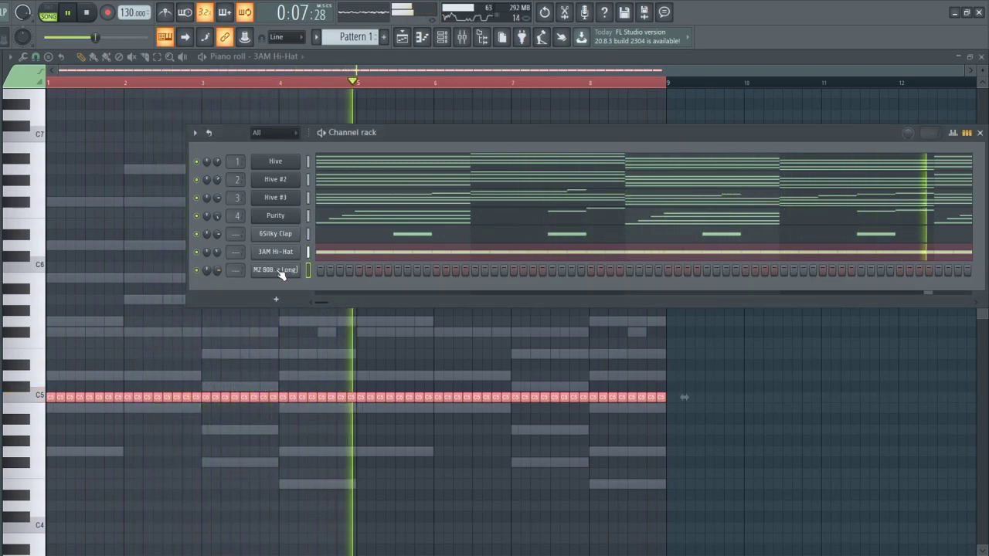
pyautogui.press('F7')
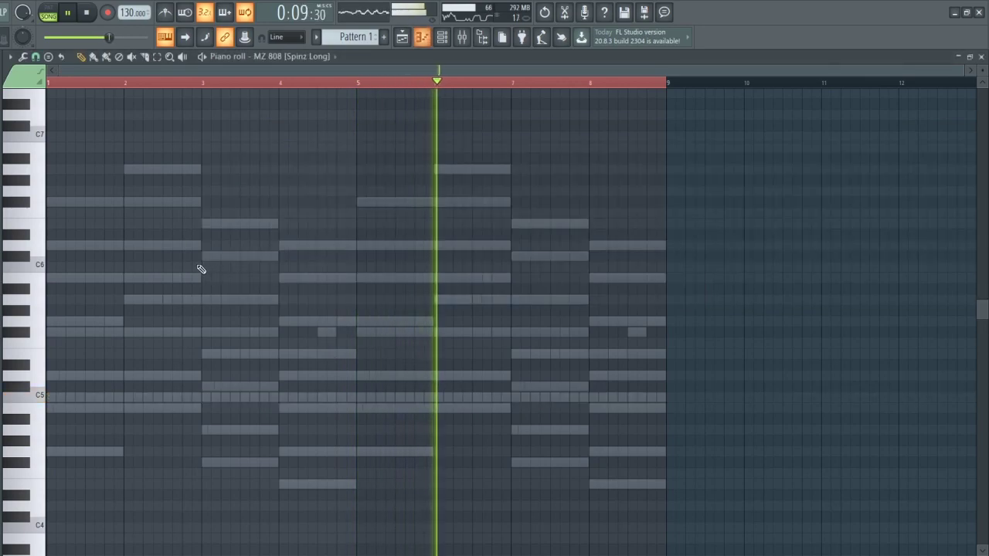
# Step: Draw a long D9 808 note from bar 1 into bar 2, followed by a short F#9 ending bar 2
pyautogui.press('space')
pyautogui.scroll(8, 104, 260)
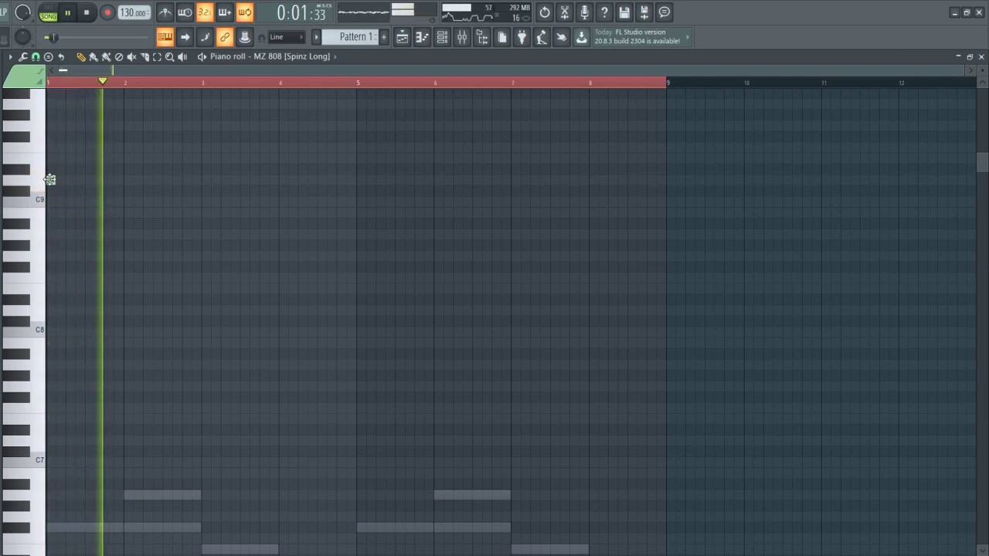
pyautogui.moveTo(72, 178); pyautogui.dragTo(171, 178)
pyautogui.press('space')
pyautogui.click(172, 146)
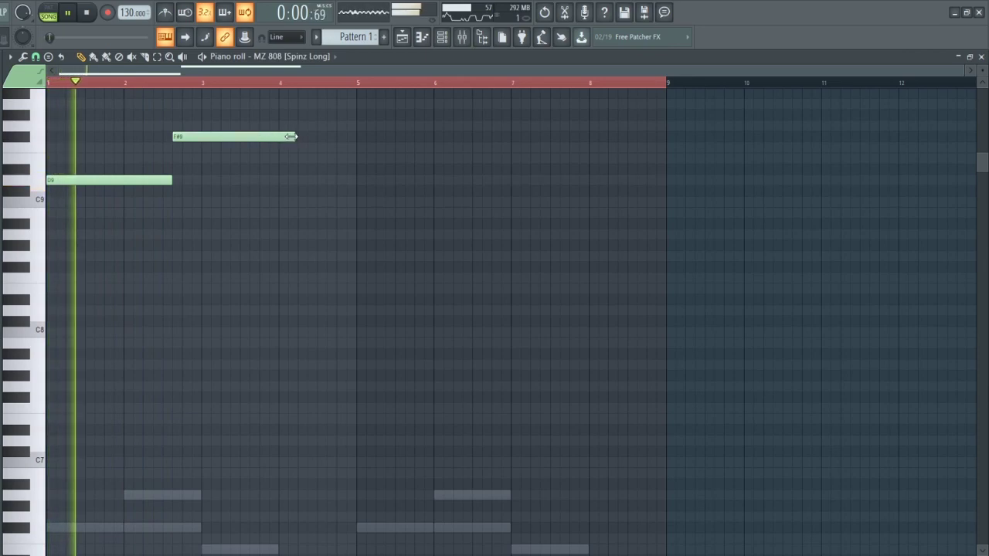
pyautogui.moveTo(296, 137); pyautogui.dragTo(194, 117)
# Step: Draw a C#9 808 note from bar 3 into early bar 4, followed by two short D9 notes filling bar 4
pyautogui.click(205, 191)
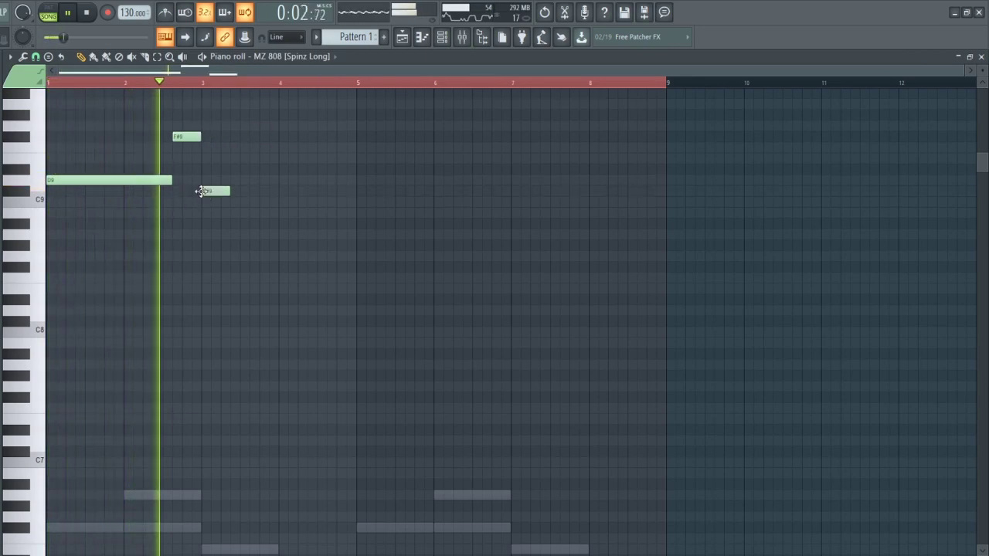
pyautogui.moveTo(206, 191); pyautogui.dragTo(206, 201)
pyautogui.press('space')
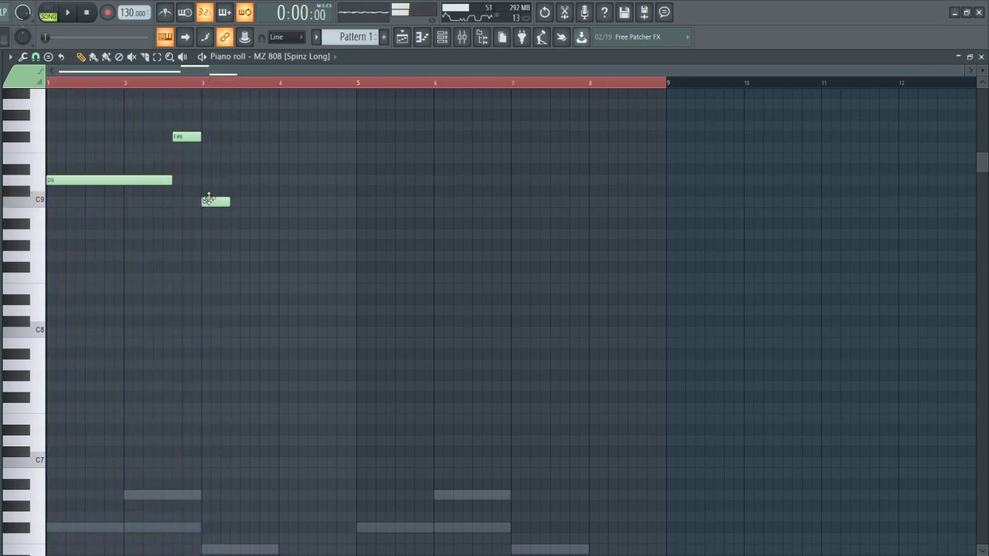
pyautogui.moveTo(234, 193); pyautogui.dragTo(354, 186)
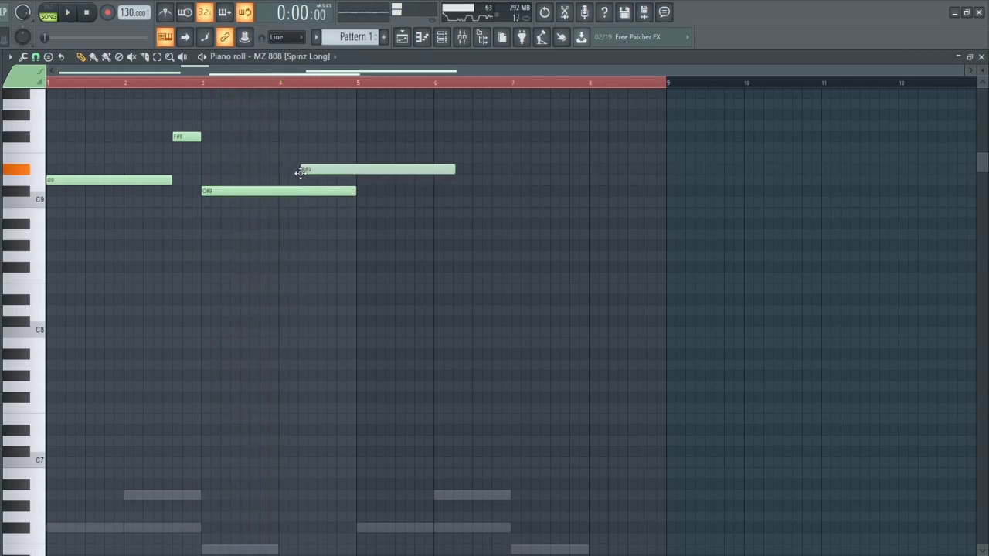
pyautogui.moveTo(348, 192); pyautogui.dragTo(298, 191)
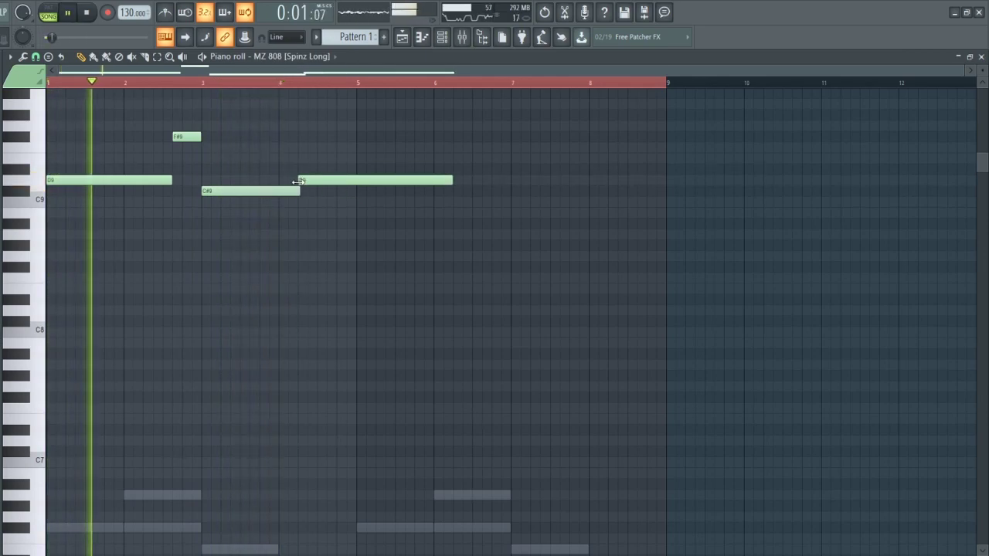
pyautogui.moveTo(449, 179); pyautogui.dragTo(341, 178)
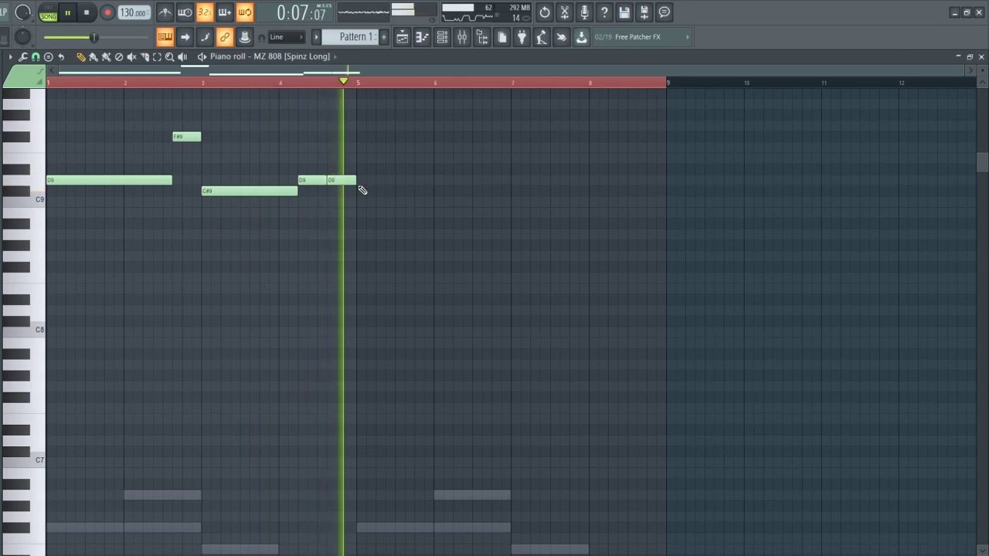
# Step: Draw a D9 808 note from bar 5 into bar 6, a short A9 ending bar 6, and a C#9 starting at bar 7
pyautogui.press('space')
pyautogui.moveTo(385, 180); pyautogui.dragTo(437, 177)
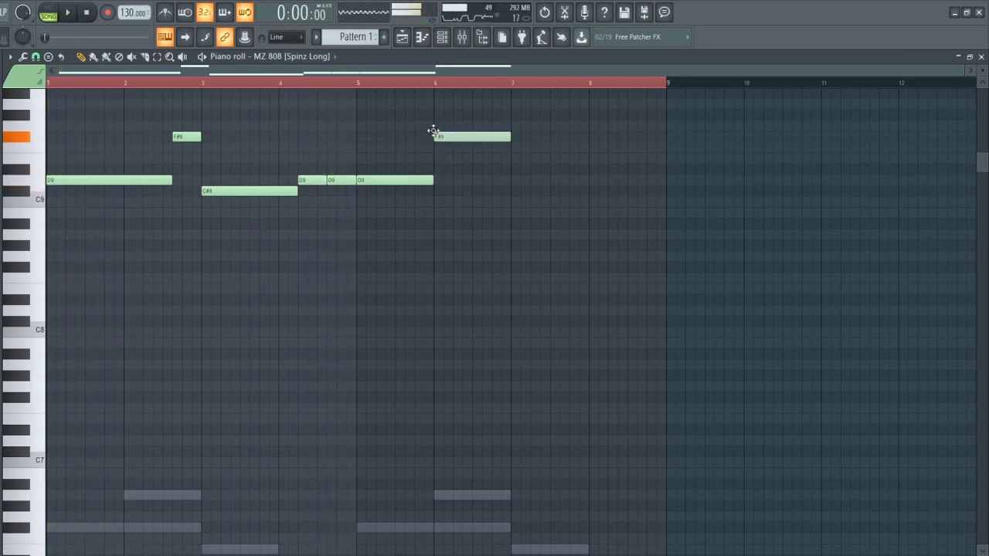
pyautogui.click(355, 83)
pyautogui.scroll(2, 440, 147)
pyautogui.moveTo(450, 168); pyautogui.dragTo(497, 168)
pyautogui.moveTo(434, 244); pyautogui.dragTo(486, 233)
pyautogui.press('space')
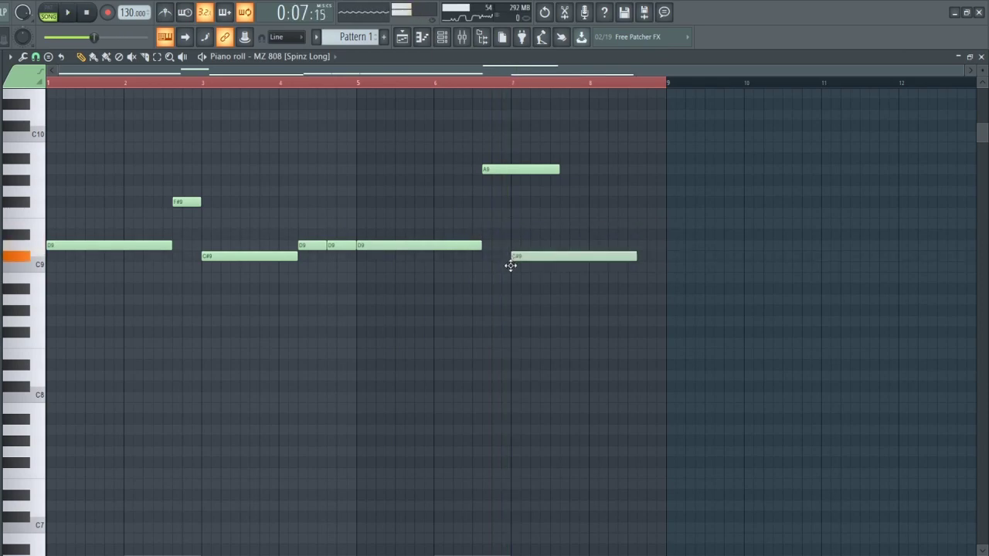
pyautogui.moveTo(552, 169); pyautogui.dragTo(507, 168)
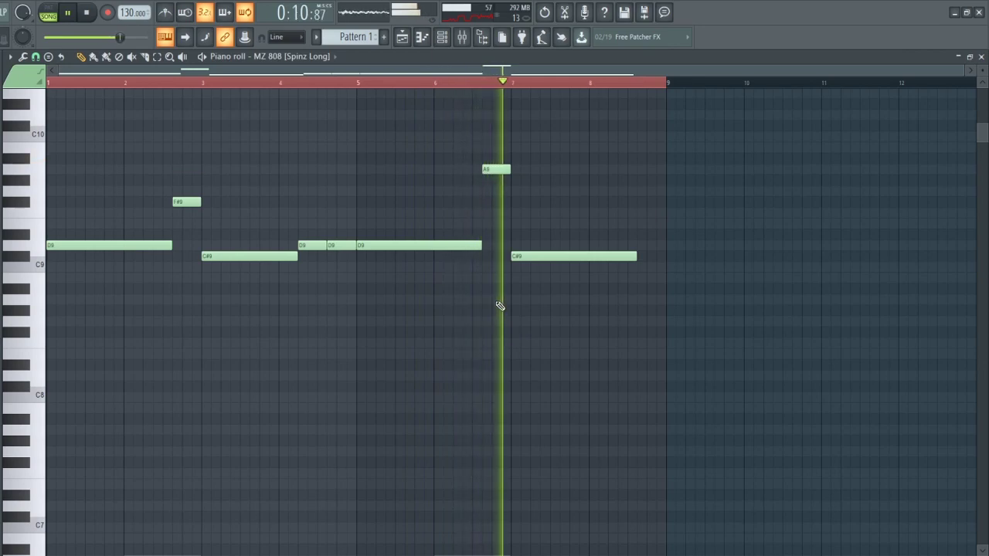
# Step: Shorten the bar 7 C#9 note and fill the rest of bars 7 and 8 with three D9 notes
pyautogui.click(560, 248)
pyautogui.press('space')
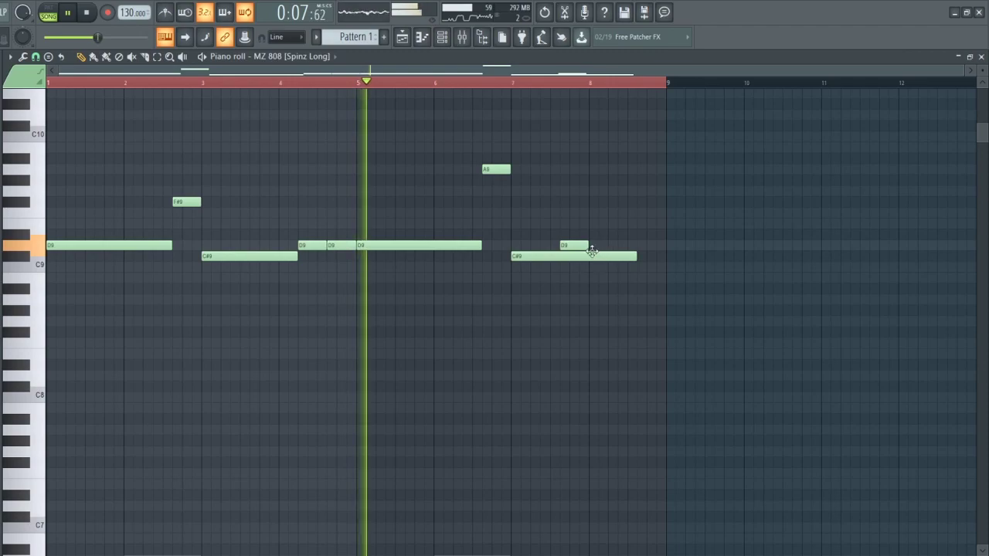
pyautogui.moveTo(573, 245); pyautogui.dragTo(583, 244)
pyautogui.press('space')
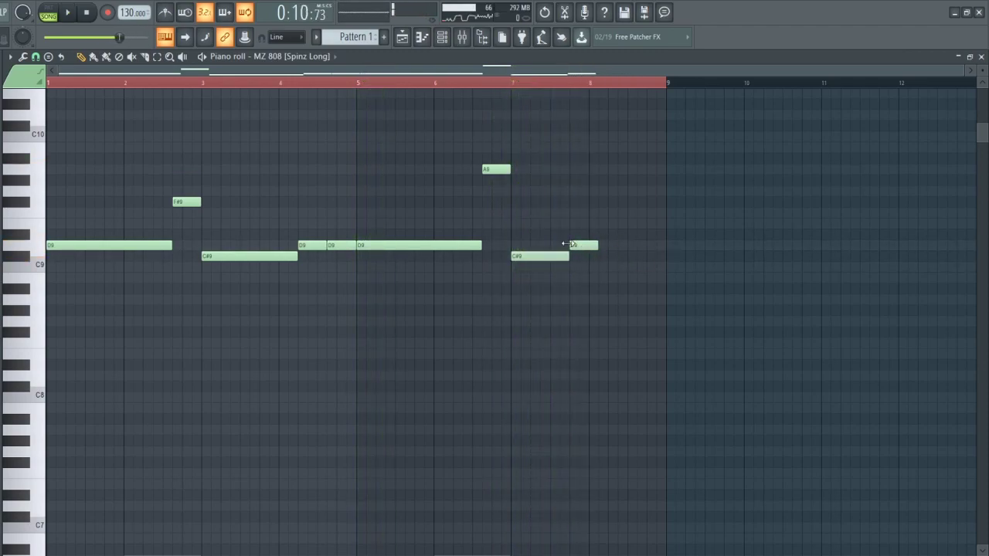
pyautogui.moveTo(619, 245); pyautogui.dragTo(638, 245)
pyautogui.hotkey('ctrl', 'z')
pyautogui.moveTo(610, 246); pyautogui.dragTo(608, 244)
# Step: Change the last 808 note of bar 8 to E9 and select all the notes
pyautogui.moveTo(757, 316); pyautogui.dragTo(48, 113)
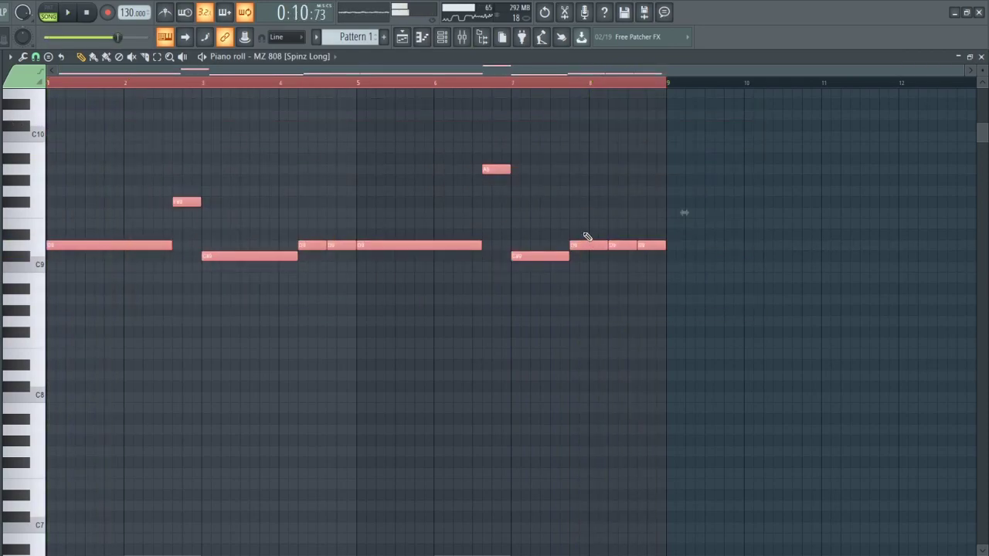
pyautogui.press('space')
pyautogui.press('space')
pyautogui.click(639, 223)
pyautogui.moveTo(672, 239); pyautogui.dragTo(669, 218)
pyautogui.hotkey('ctrl', 'a')
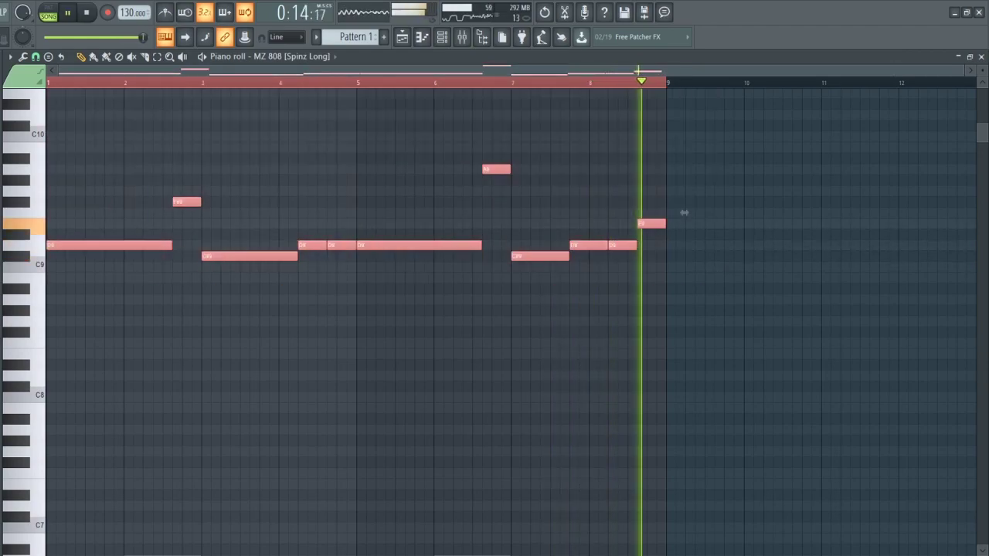
# Step: Transpose all the selected 808 notes down four octaves so the bass line starts on D5
pyautogui.press('Delete')
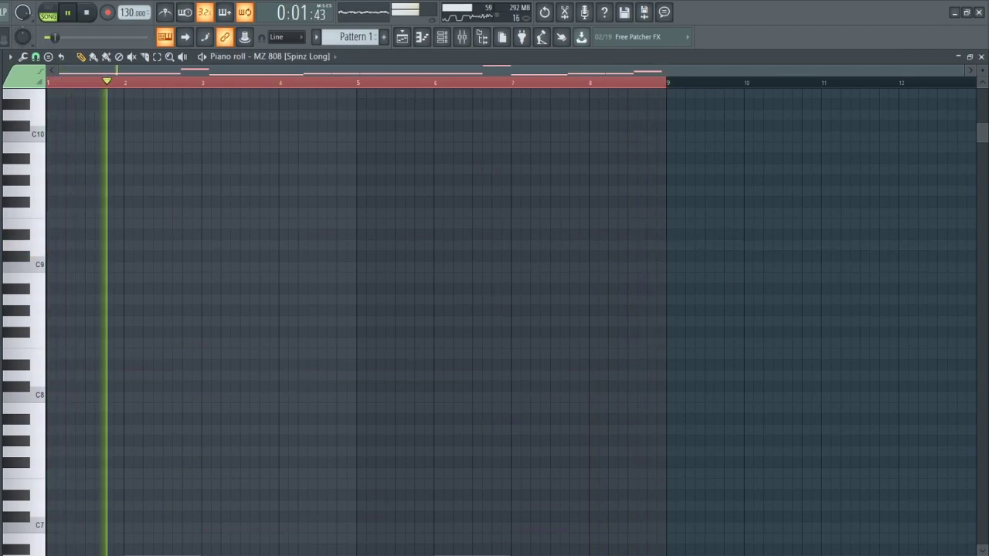
pyautogui.scroll(-5, 366, 187)
pyautogui.hotkey('ctrl', 'v')
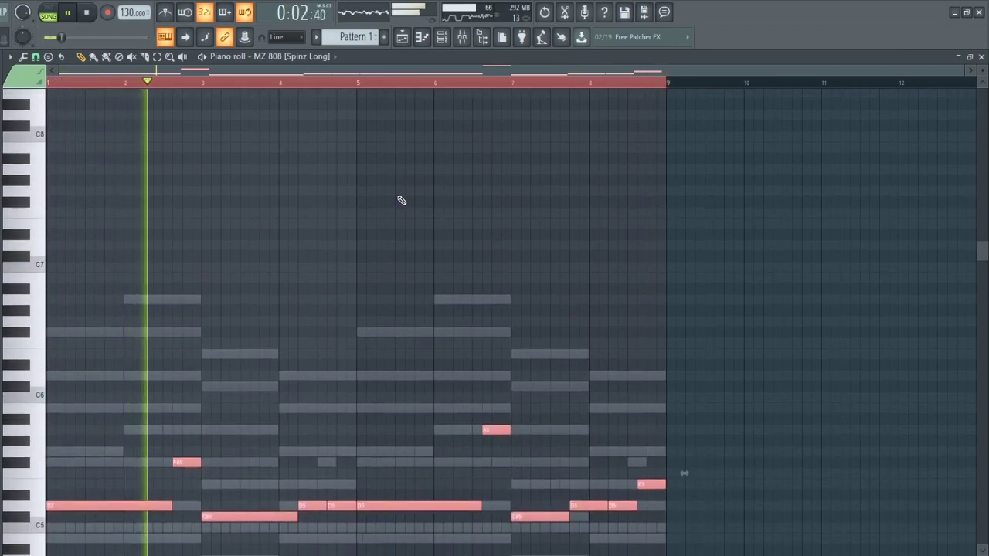
# Step: Add the Rim 1 (Zaytoven) sample as a new channel below the 808 and open its piano roll
pyautogui.click(443, 38)
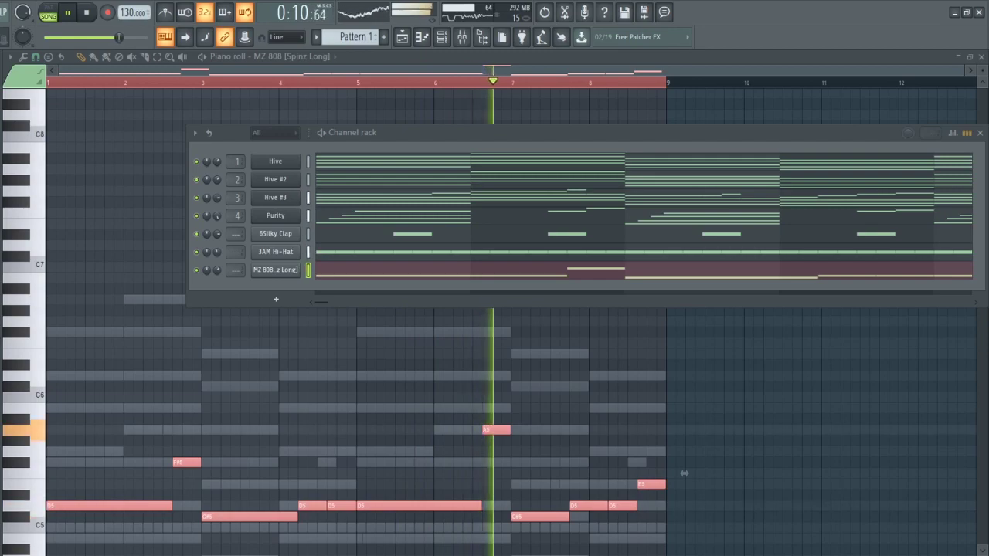
pyautogui.moveTo(274, 286); pyautogui.dragTo(278, 290)
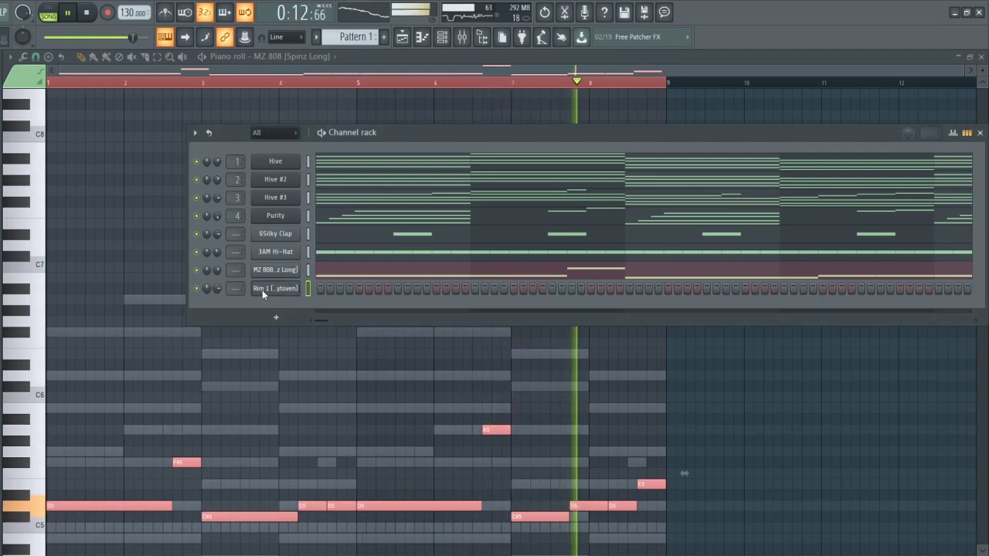
pyautogui.press('F7')
pyautogui.scroll(-3, 168, 468)
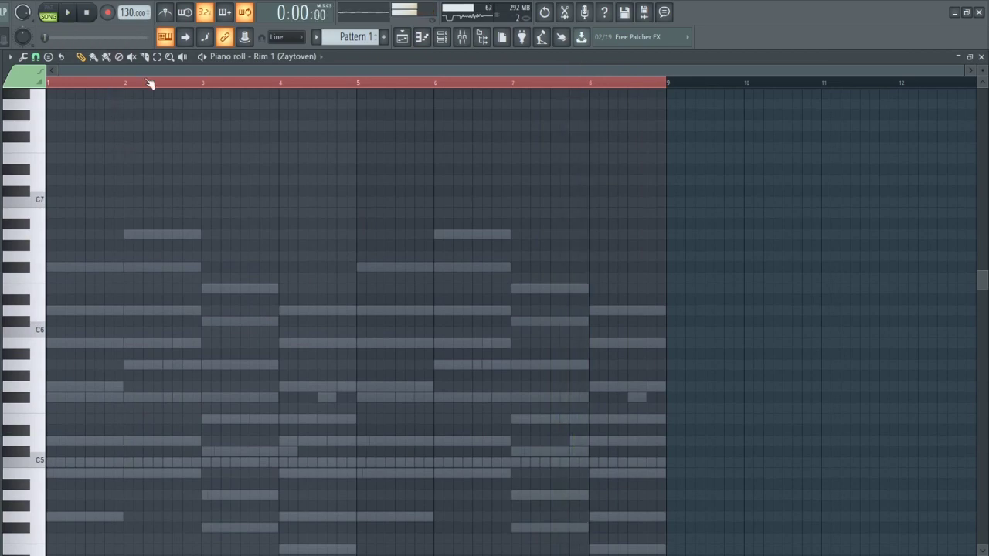
# Step: Place short C5 rim hits on the last eighth of bars 1 and 3 and the second eighth of bar 4
pyautogui.press('space')
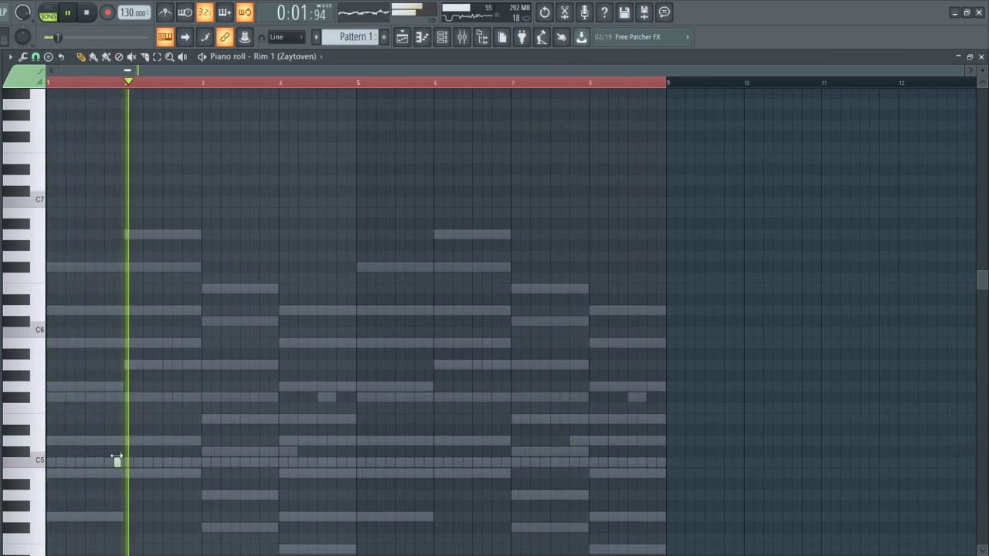
pyautogui.press('space')
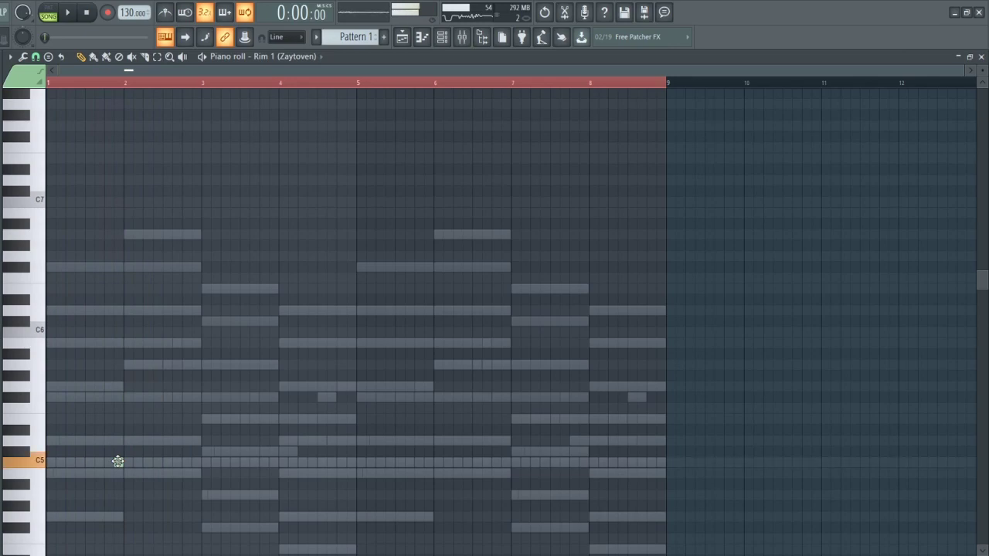
pyautogui.press('space')
pyautogui.click(118, 461)
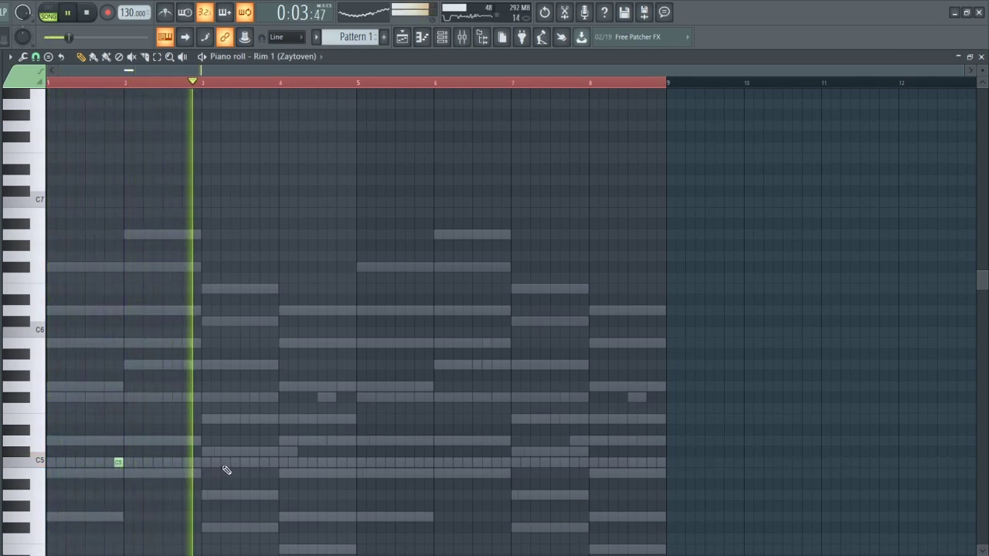
pyautogui.click(273, 462)
pyautogui.click(293, 462)
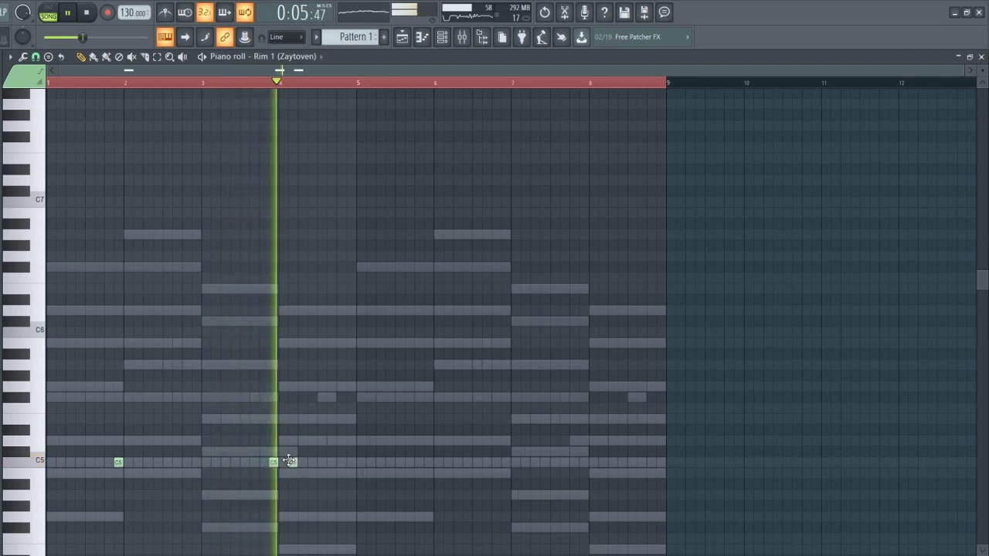
# Step: Add C5 rim hits on the second eighth of bar 6, the last eighth of bar 7 and the second eighth of bar 8
pyautogui.click(448, 463)
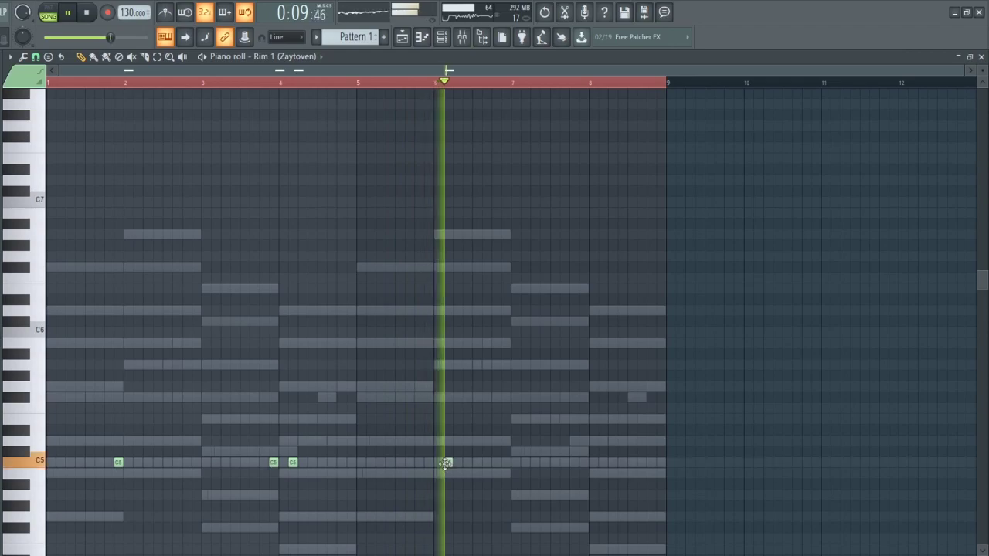
pyautogui.click(582, 463)
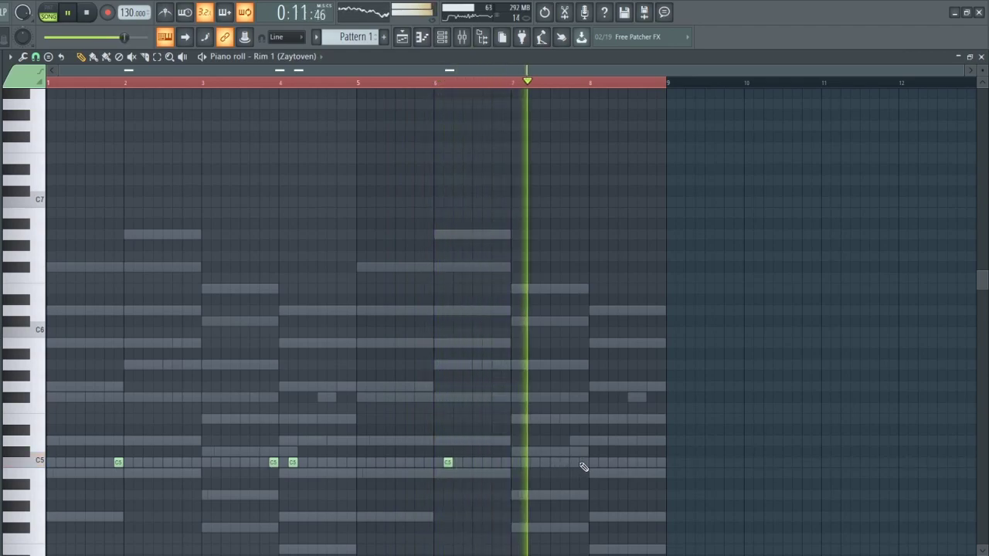
pyautogui.click(603, 463)
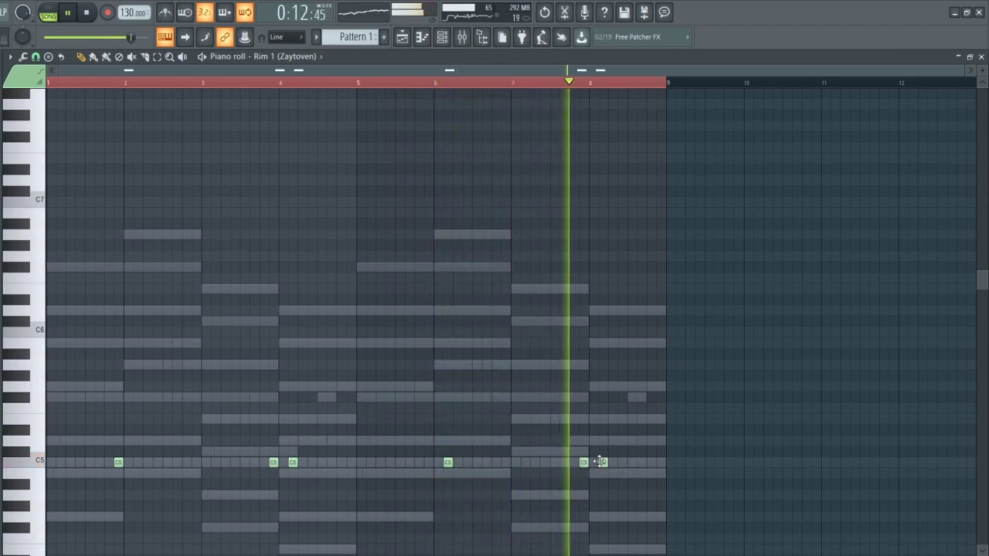
# Step: Add the MB Open Hat (7) sample as a new channel and place a C5 note at the start of bar 2
pyautogui.click(442, 36)
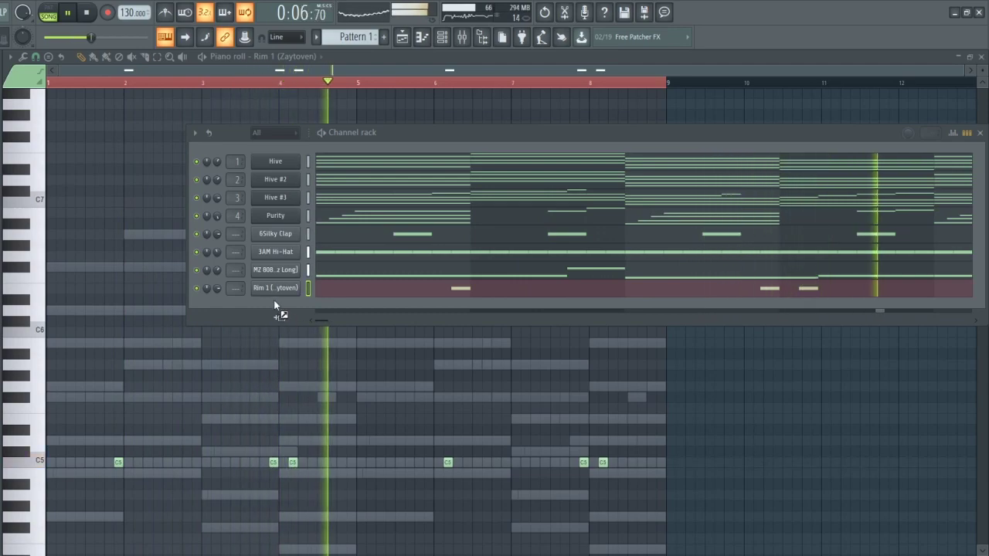
pyautogui.moveTo(277, 308); pyautogui.dragTo(287, 308)
pyautogui.press('F6')
pyautogui.press('space')
pyautogui.press('space')
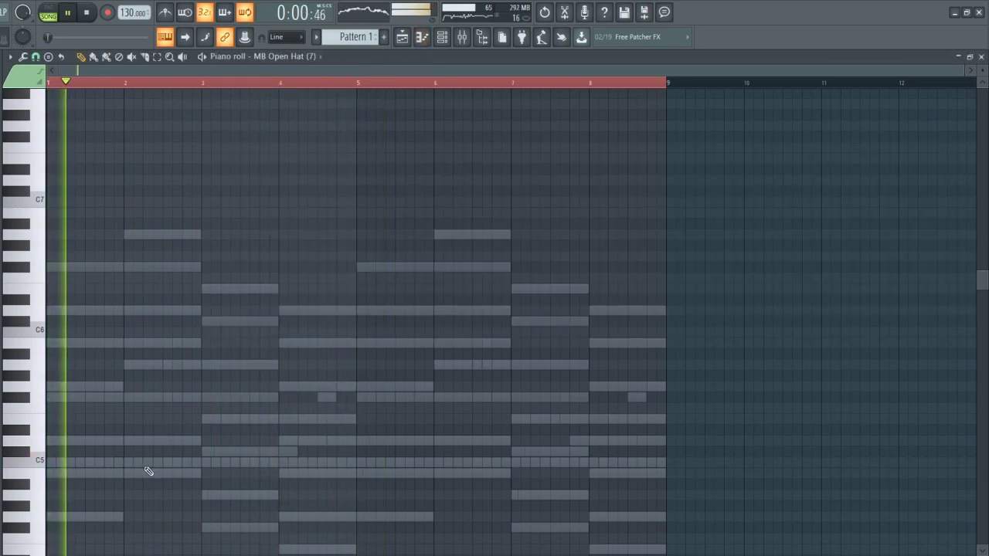
pyautogui.click(128, 462)
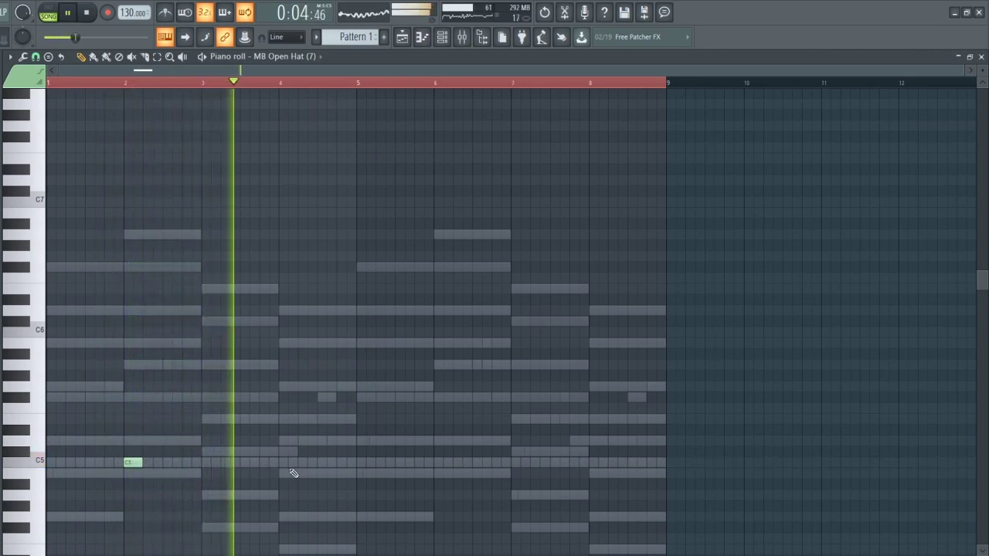
# Step: Try a C5 open hat note at the start of bar 5, shifted slightly earlier across the bar line
pyautogui.click(355, 462)
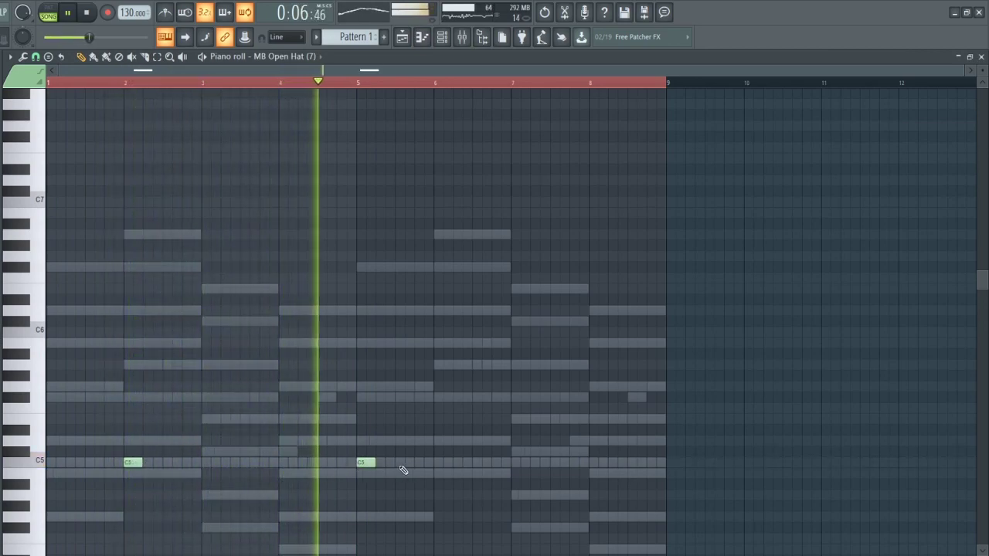
pyautogui.press('space')
pyautogui.moveTo(364, 463); pyautogui.dragTo(350, 462)
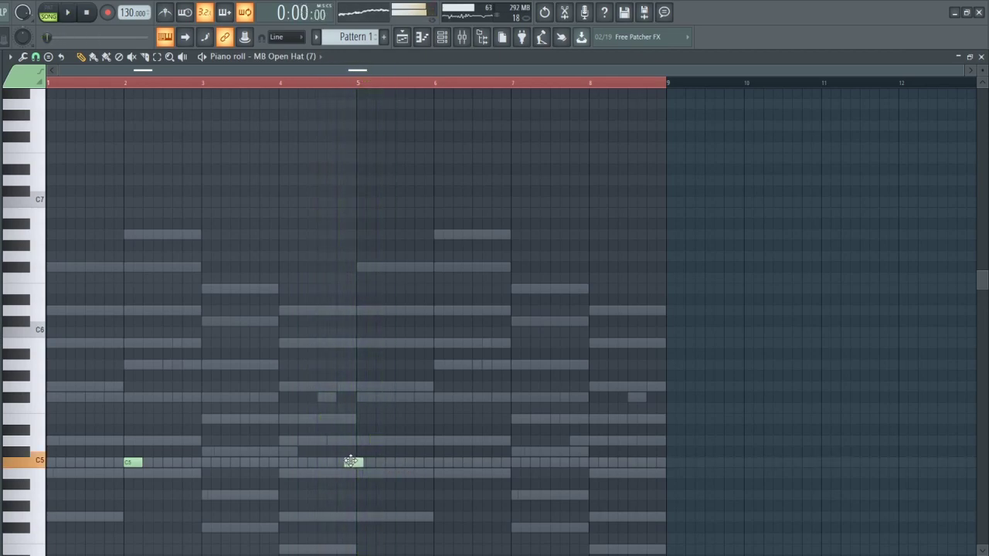
pyautogui.press('space')
# Step: Move the bar 2 open hat note to beat 2 and add a matching C5 note on beat 2 of bar 6
pyautogui.moveTo(133, 462); pyautogui.dragTo(155, 452)
pyautogui.press('space')
pyautogui.press('space')
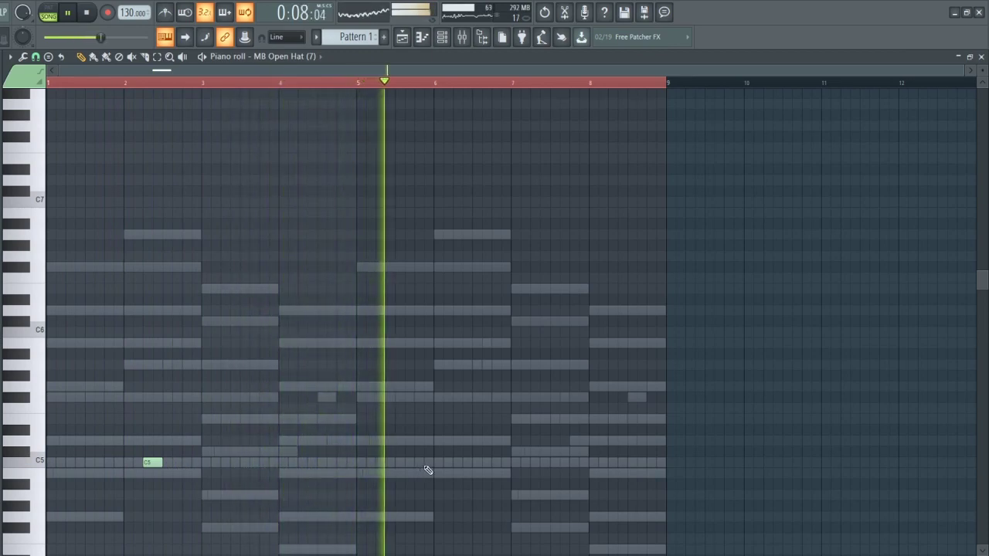
pyautogui.click(458, 462)
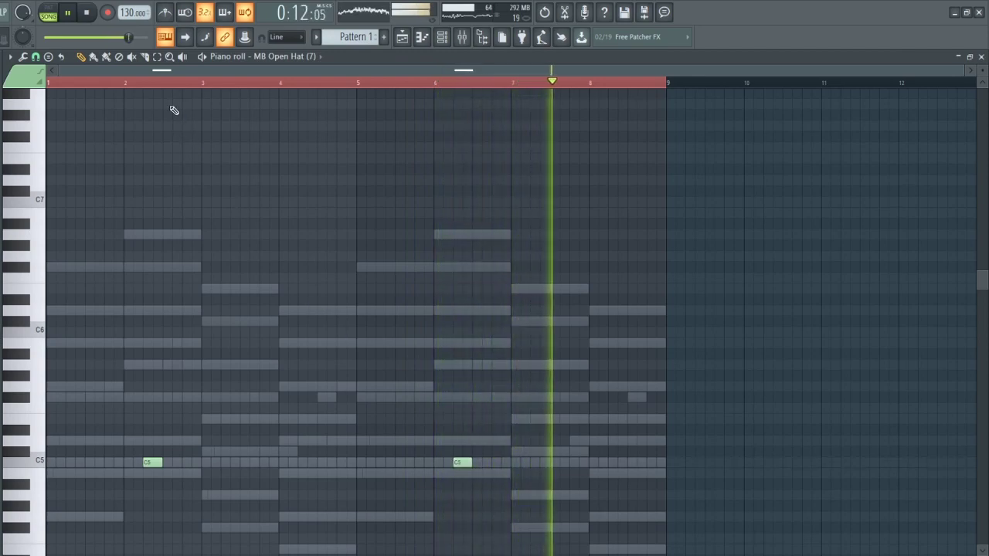